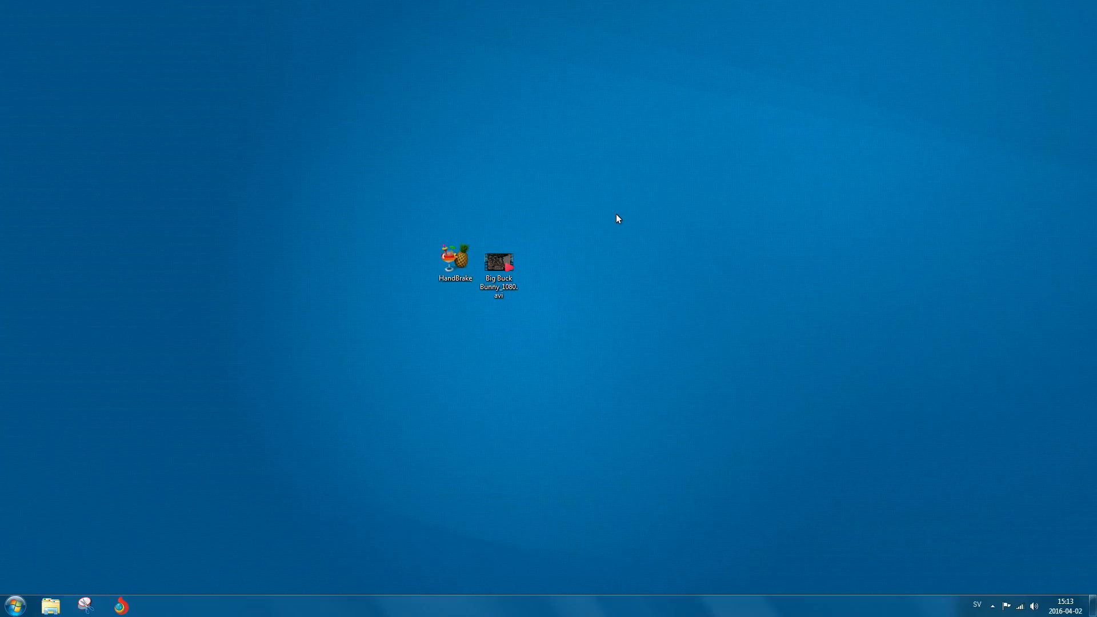
# Move the Big Buck Bunny video icon on the desktop a little to the right of the HandBrake icon.
pyautogui.moveTo(485, 262); pyautogui.dragTo(570, 263)
pyautogui.moveTo(512, 210); pyautogui.dragTo(631, 317)
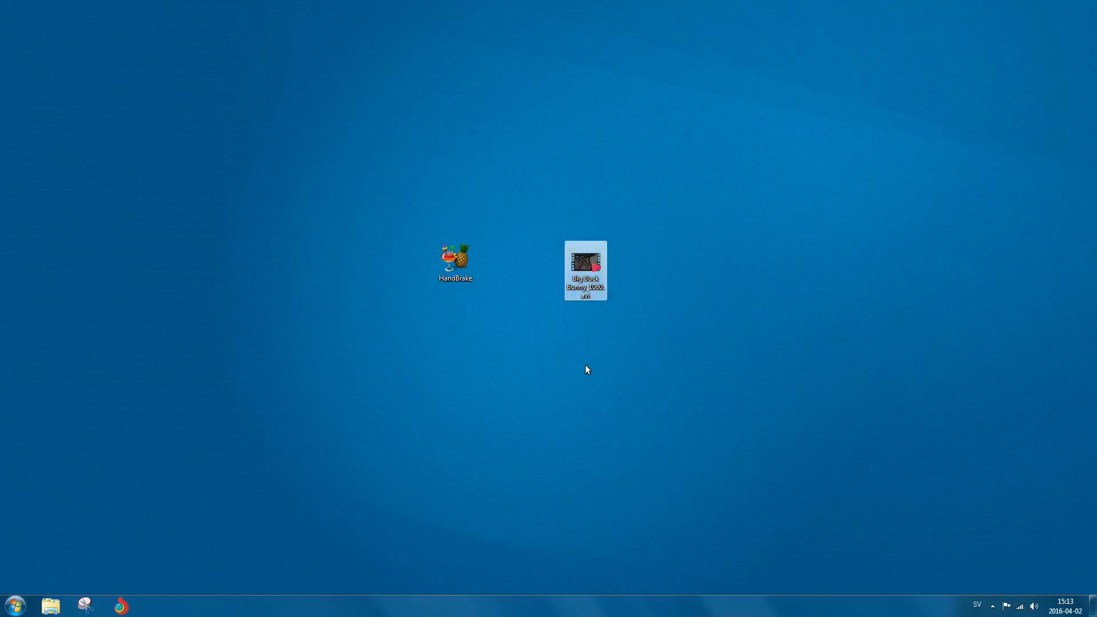
pyautogui.click(539, 223)
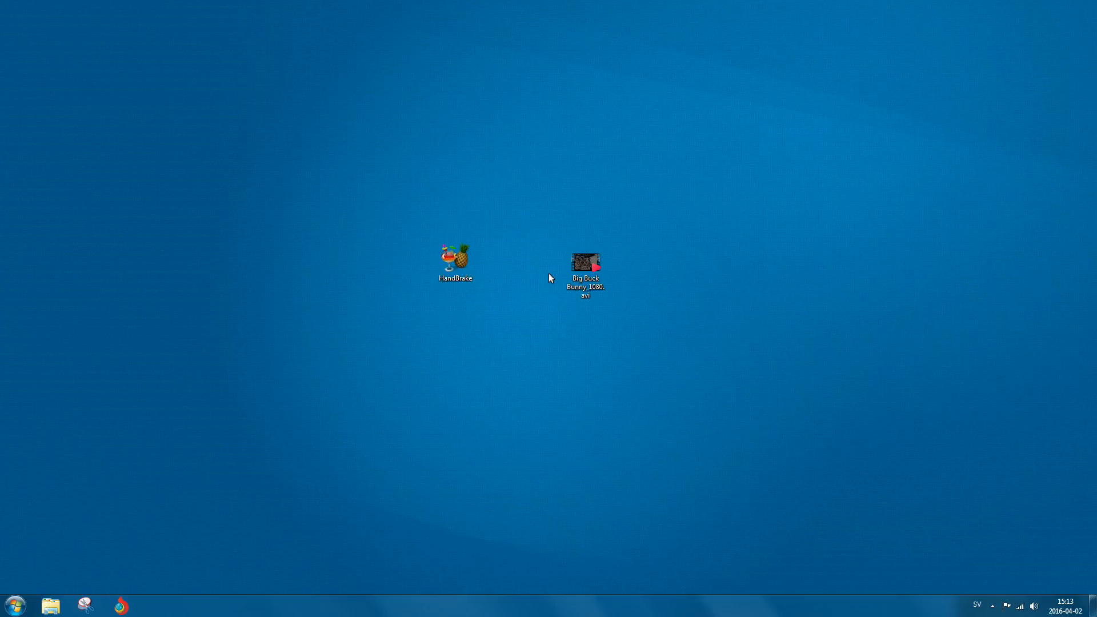
pyautogui.moveTo(538, 215); pyautogui.dragTo(623, 320)
pyautogui.click(528, 318)
pyautogui.click(589, 289)
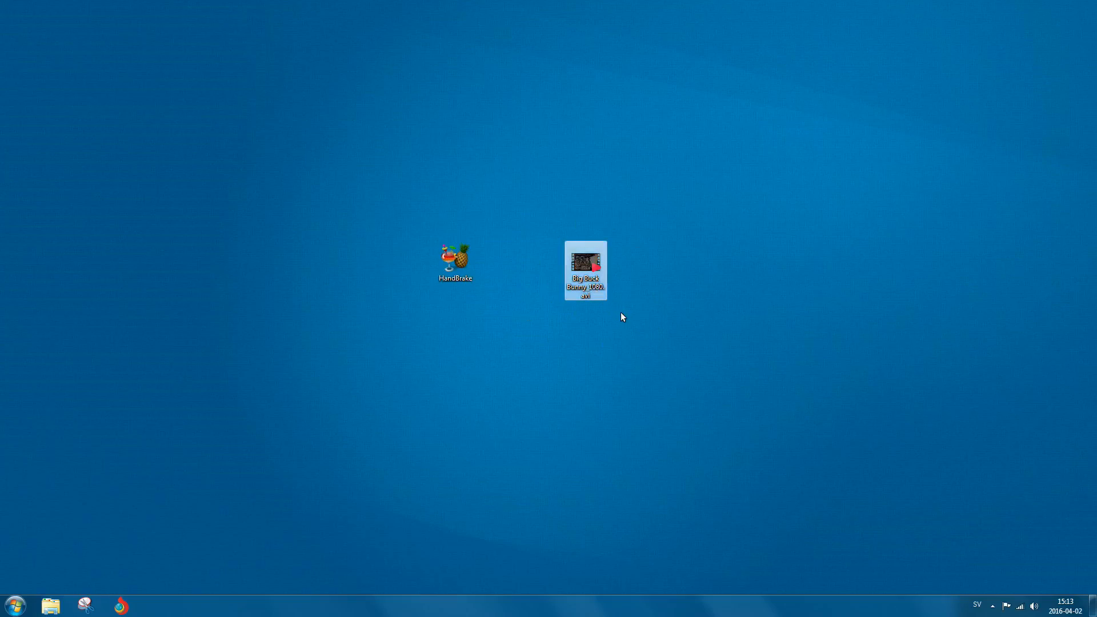
# Play the Big Buck Bunny video full screen, seeking through several points, and close the player.
pyautogui.doubleClick(595, 291)
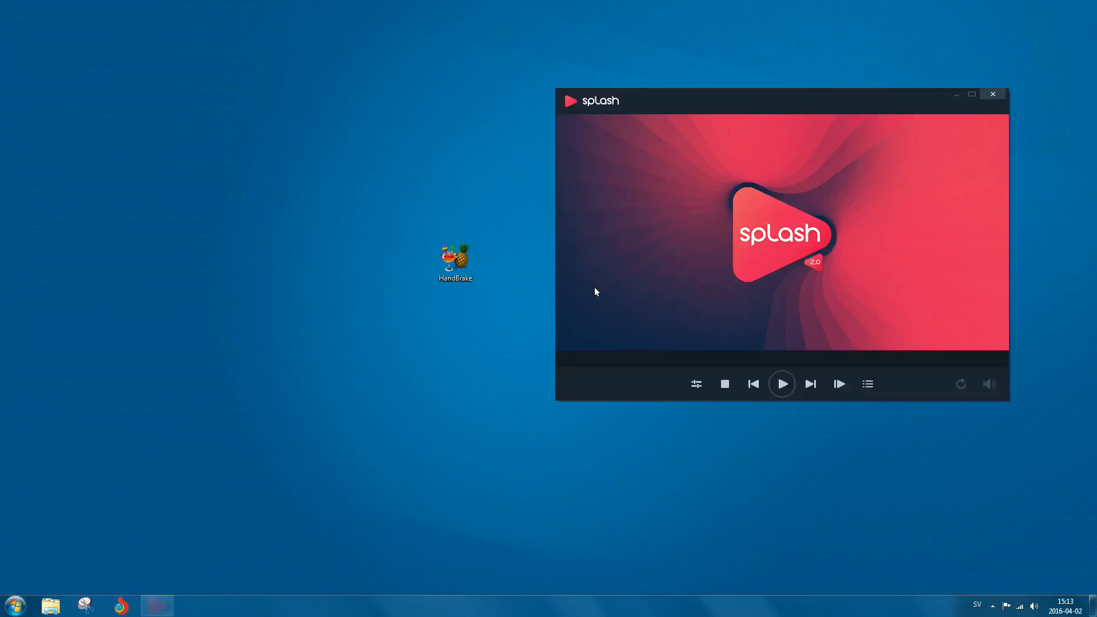
pyautogui.doubleClick(695, 300)
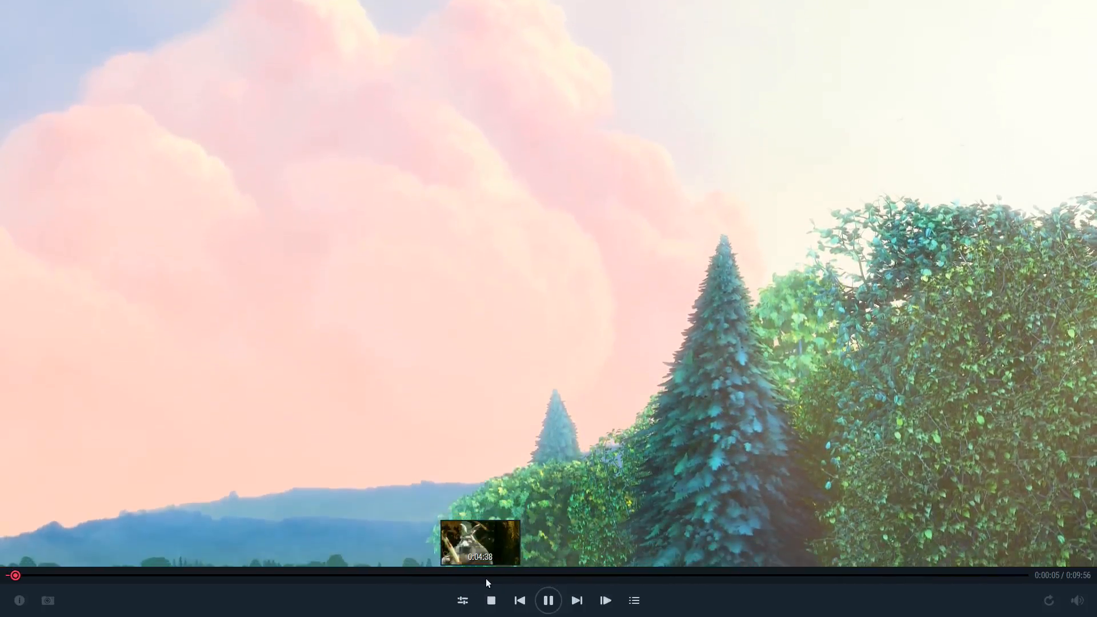
pyautogui.click(476, 577)
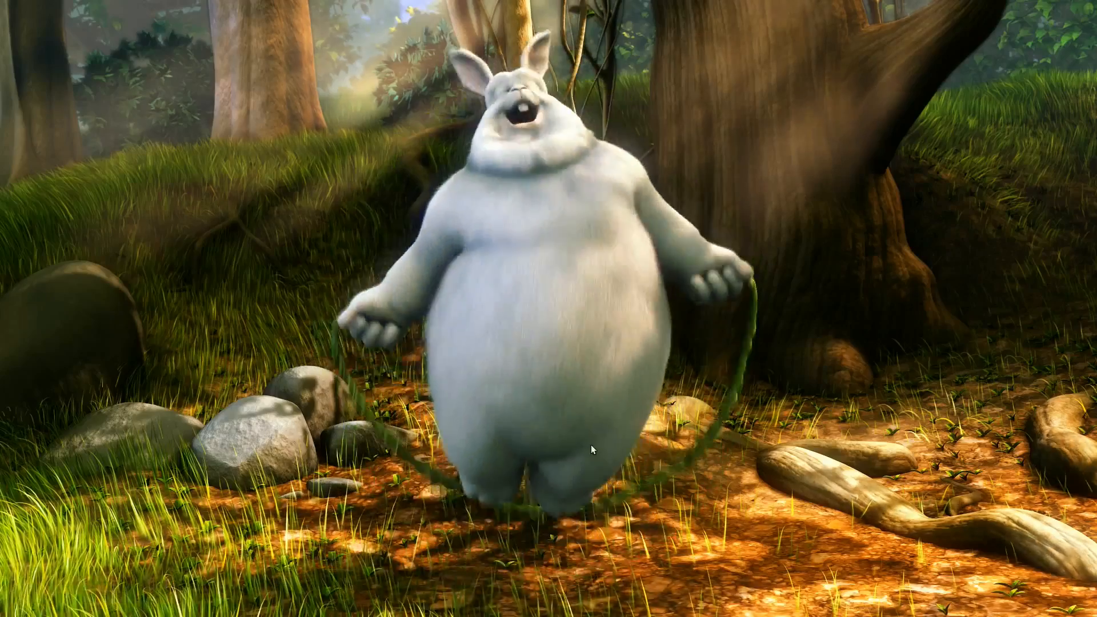
pyautogui.click(711, 575)
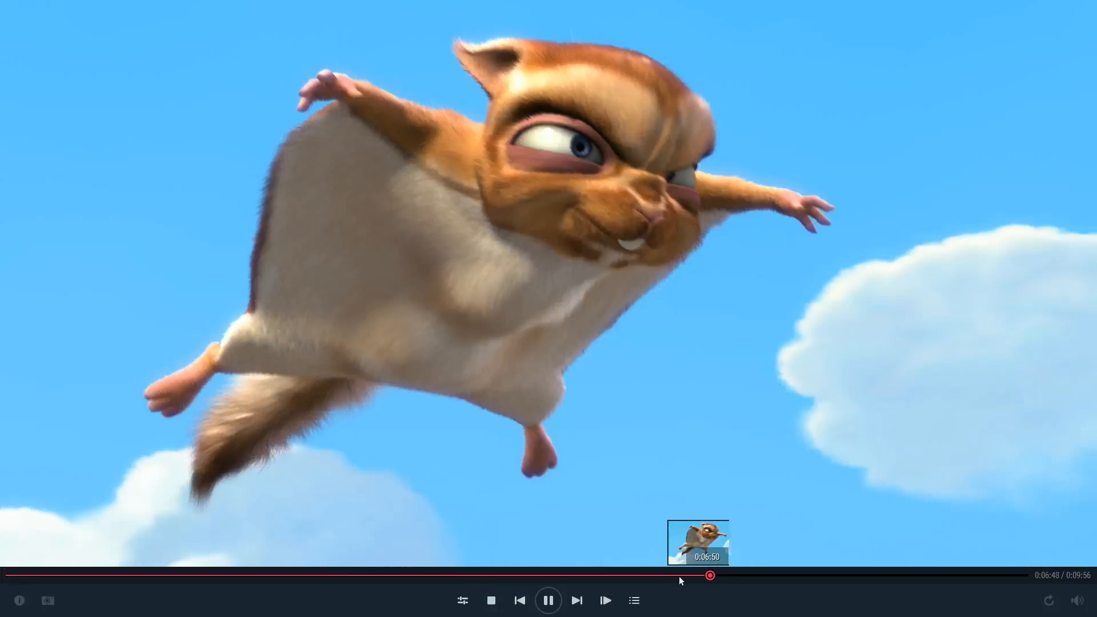
pyautogui.click(263, 575)
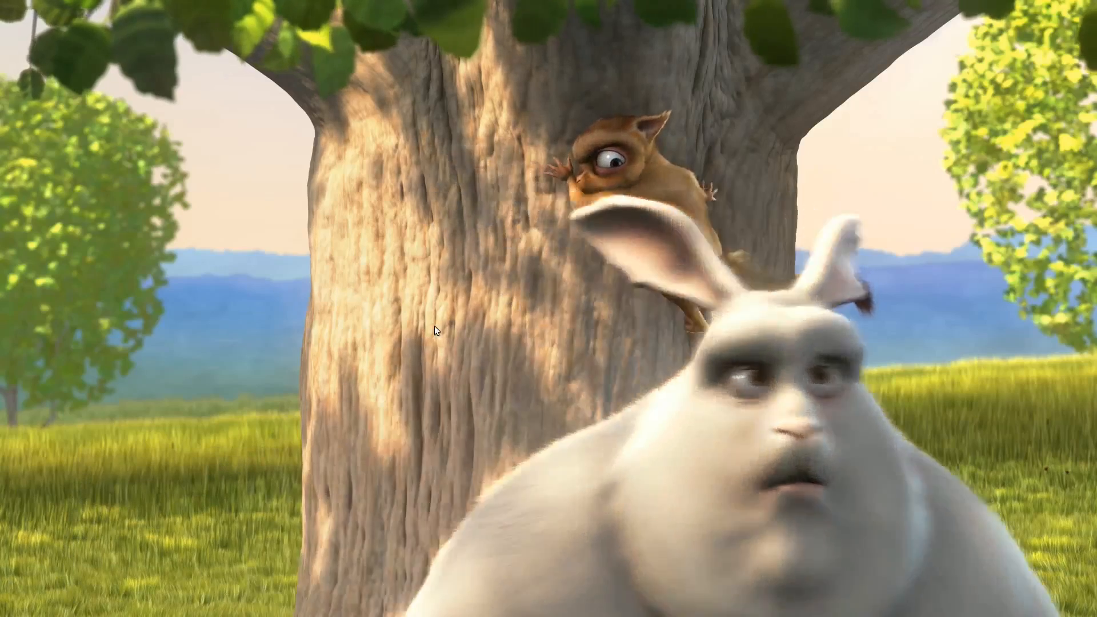
pyautogui.doubleClick(434, 325)
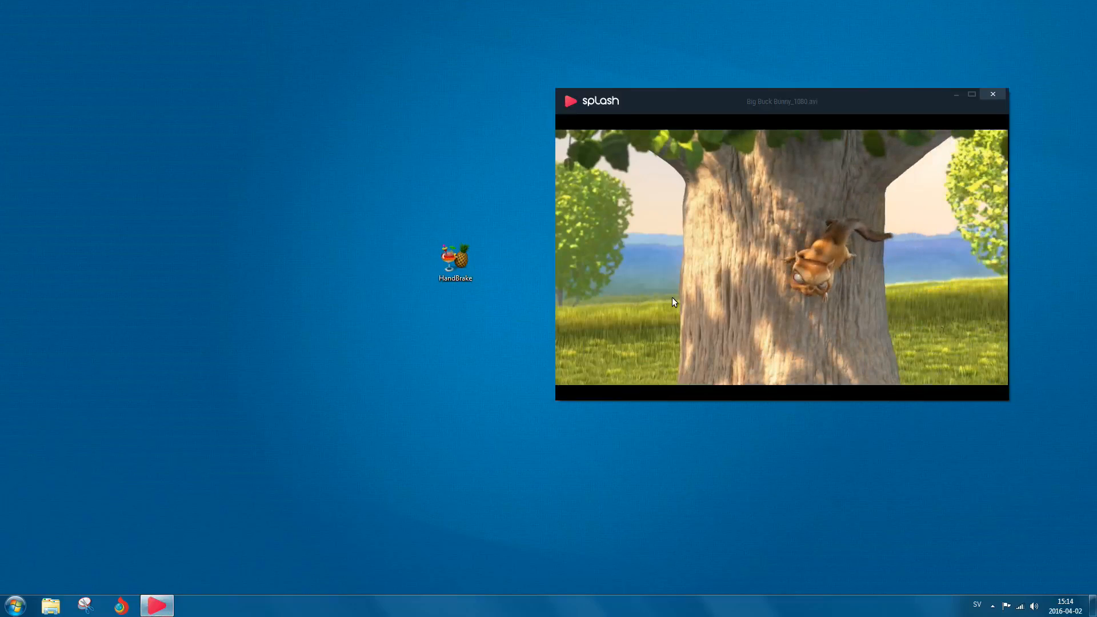
pyautogui.click(994, 95)
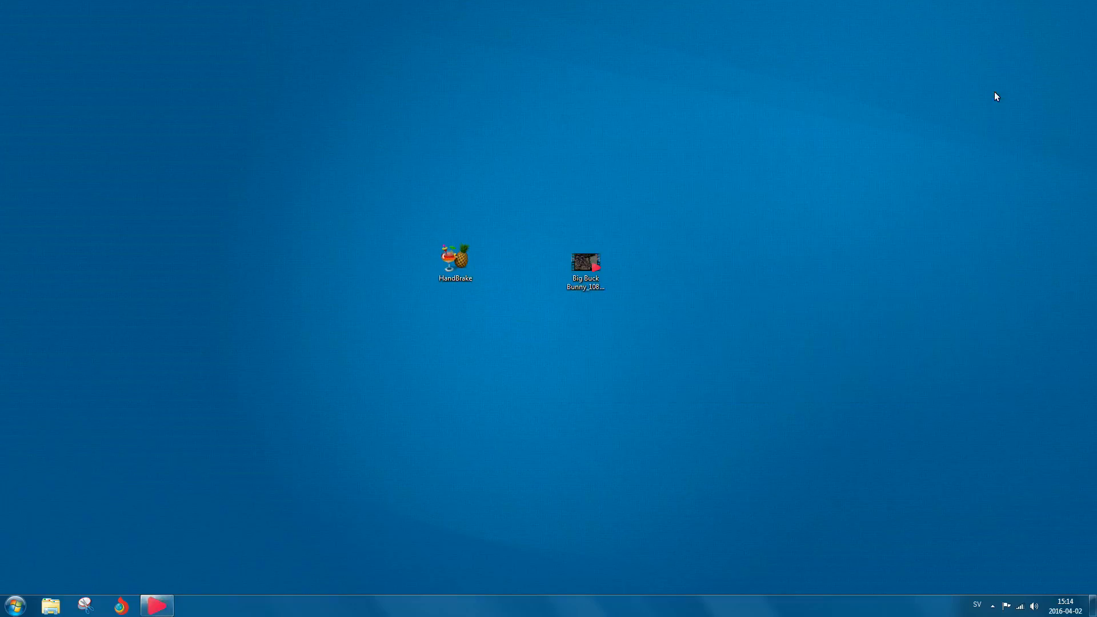
# Examine the video file's type, size and length details on the desktop.
pyautogui.click(588, 265)
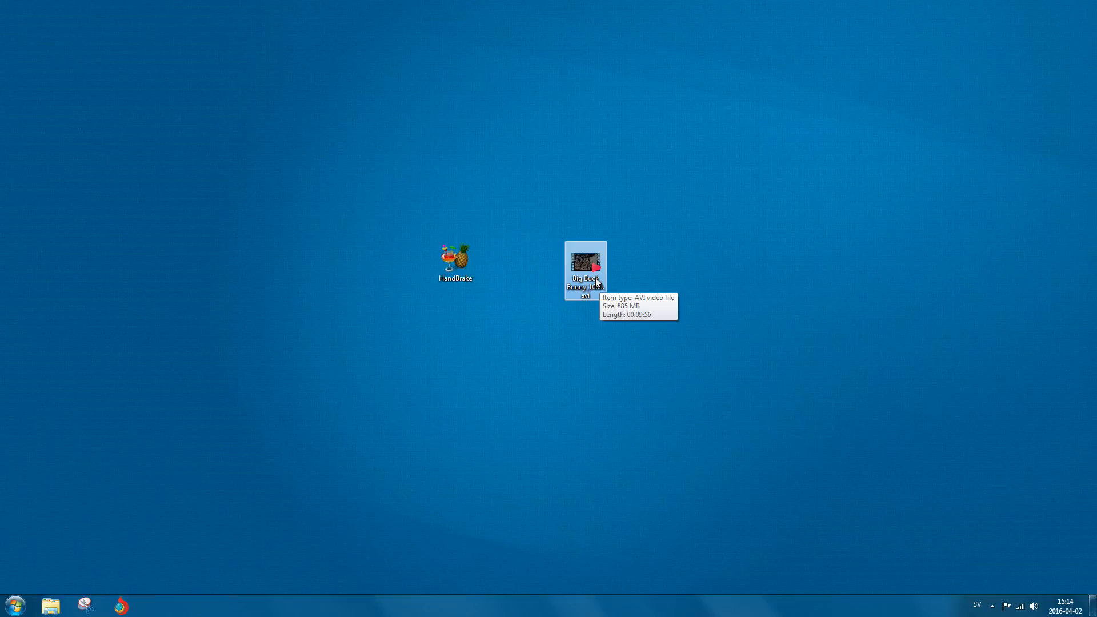
pyautogui.click(619, 299)
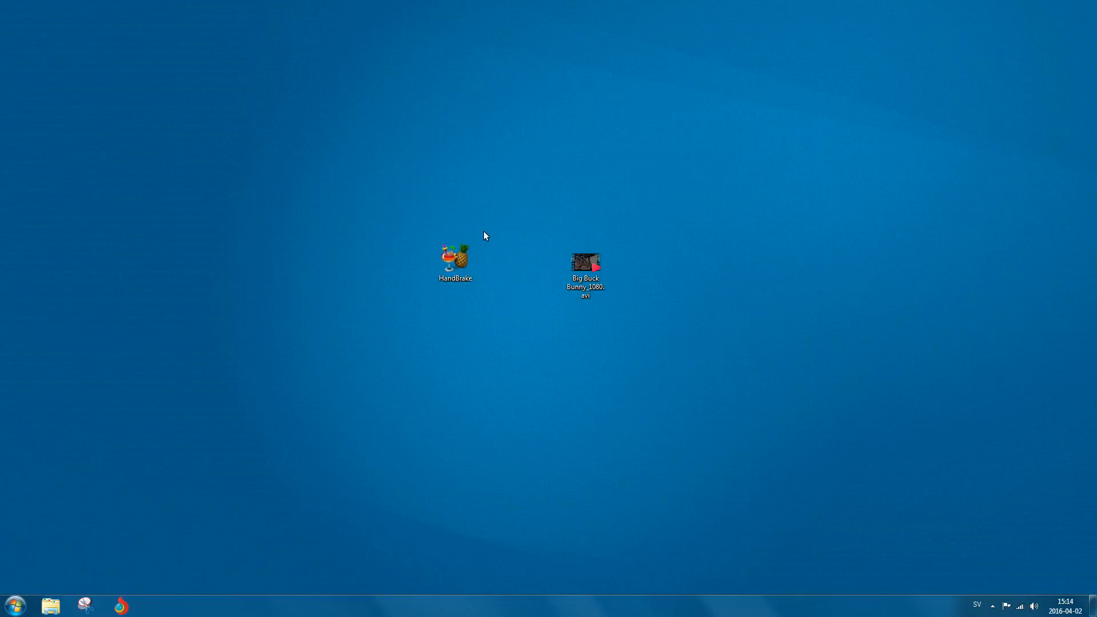
pyautogui.click(471, 258)
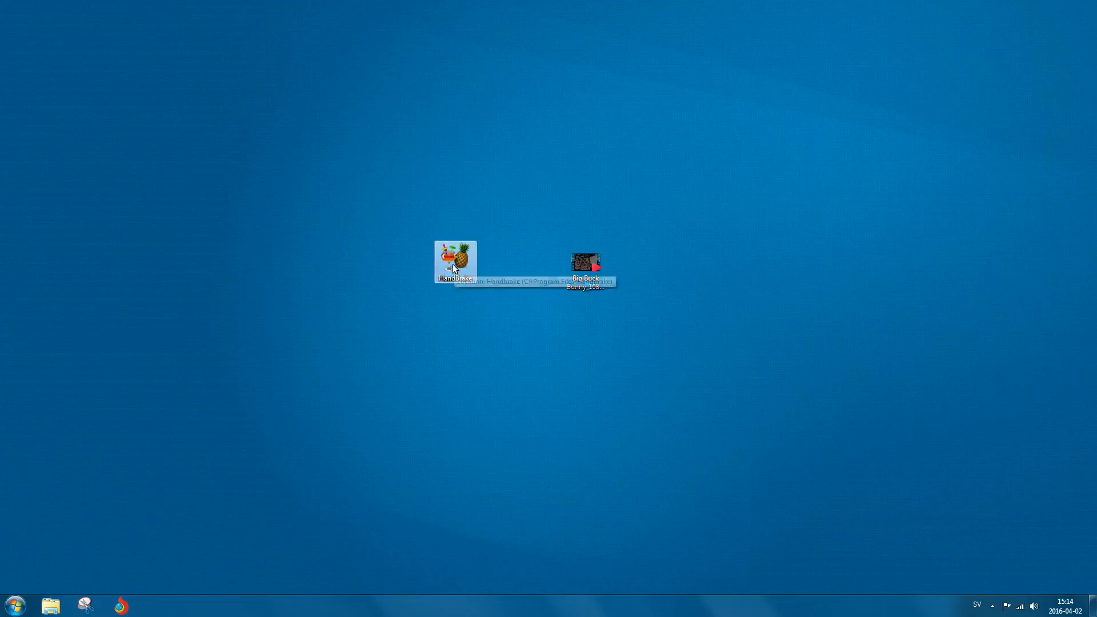
pyautogui.click(404, 280)
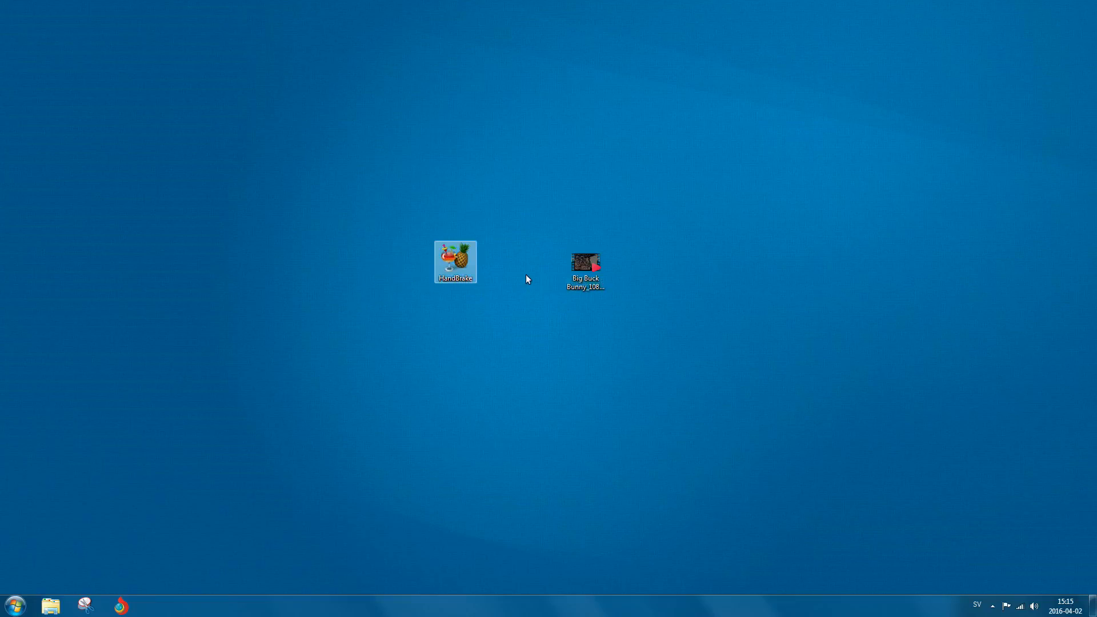
pyautogui.click(570, 268)
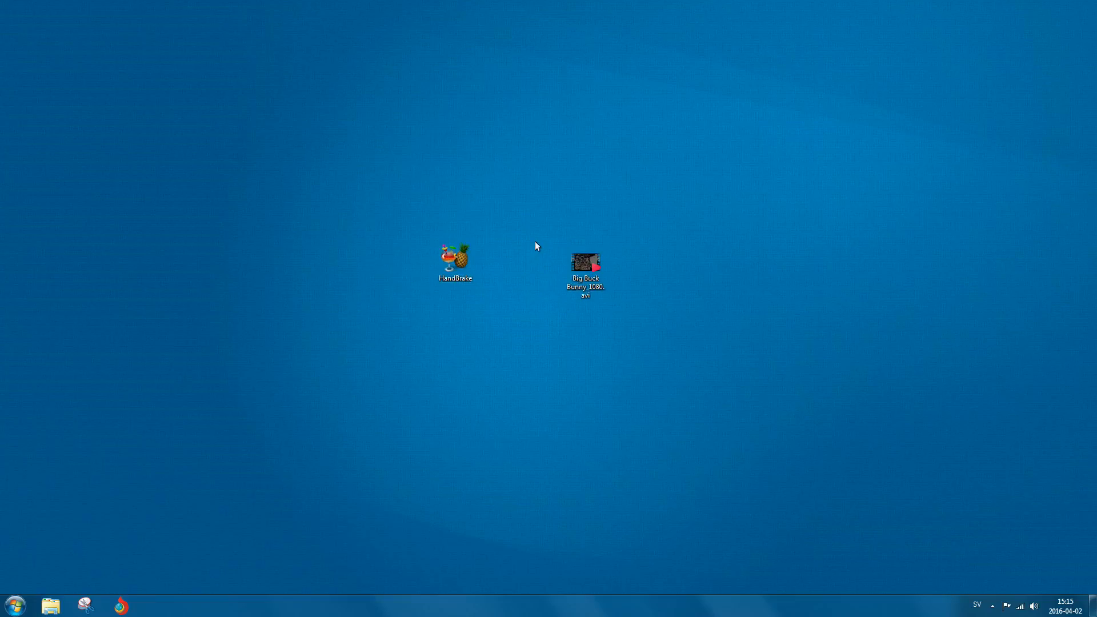
# Move the HandBrake icon closer to the video file icon.
pyautogui.click(460, 270)
pyautogui.moveTo(460, 270); pyautogui.dragTo(521, 270)
pyautogui.click(518, 303)
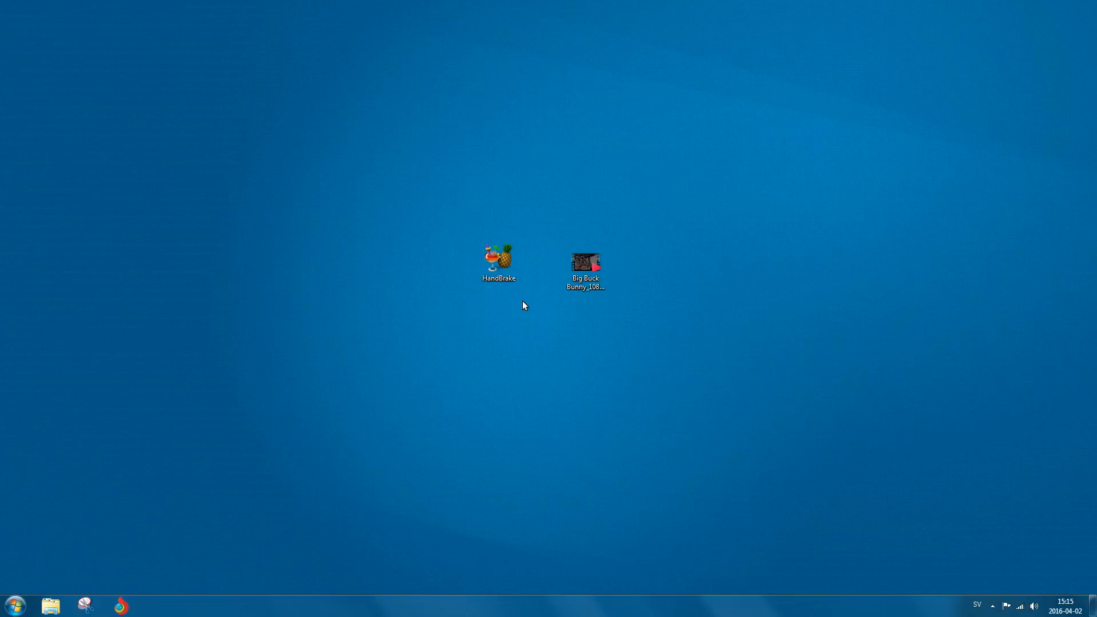
pyautogui.doubleClick(503, 269)
# Launch HandBrake and rearrange its window and both desktop icons toward the right side of the screen.
pyautogui.doubleClick(510, 261)
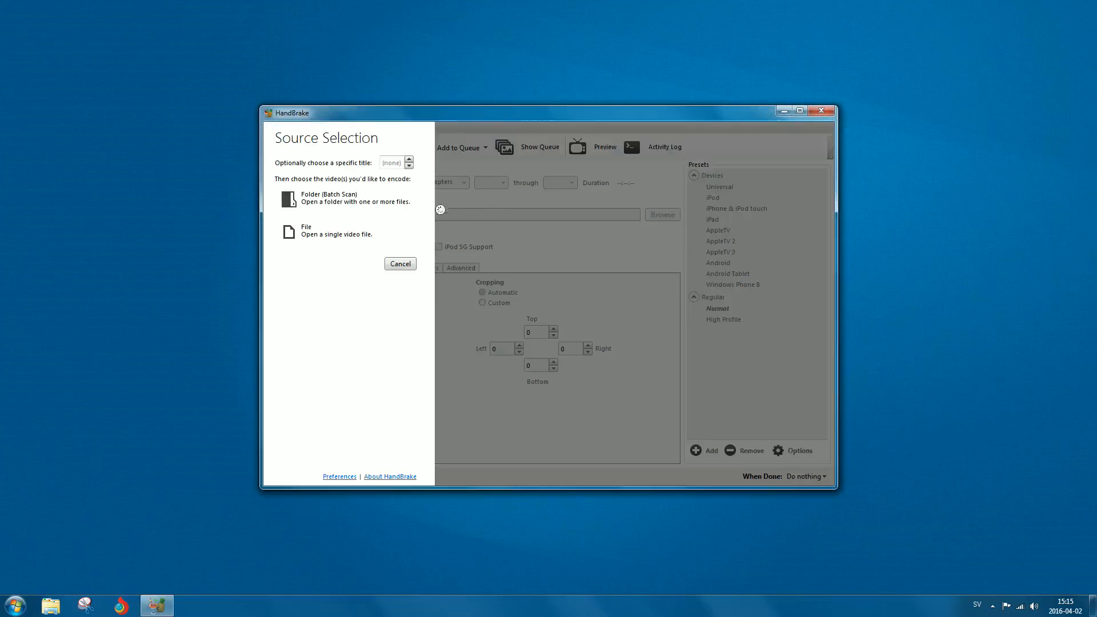
pyautogui.moveTo(417, 115); pyautogui.dragTo(114, 98)
pyautogui.moveTo(585, 262); pyautogui.dragTo(844, 228)
pyautogui.moveTo(418, 98); pyautogui.dragTo(280, 103)
pyautogui.moveTo(498, 262); pyautogui.dragTo(873, 313)
pyautogui.moveTo(277, 105); pyautogui.dragTo(582, 102)
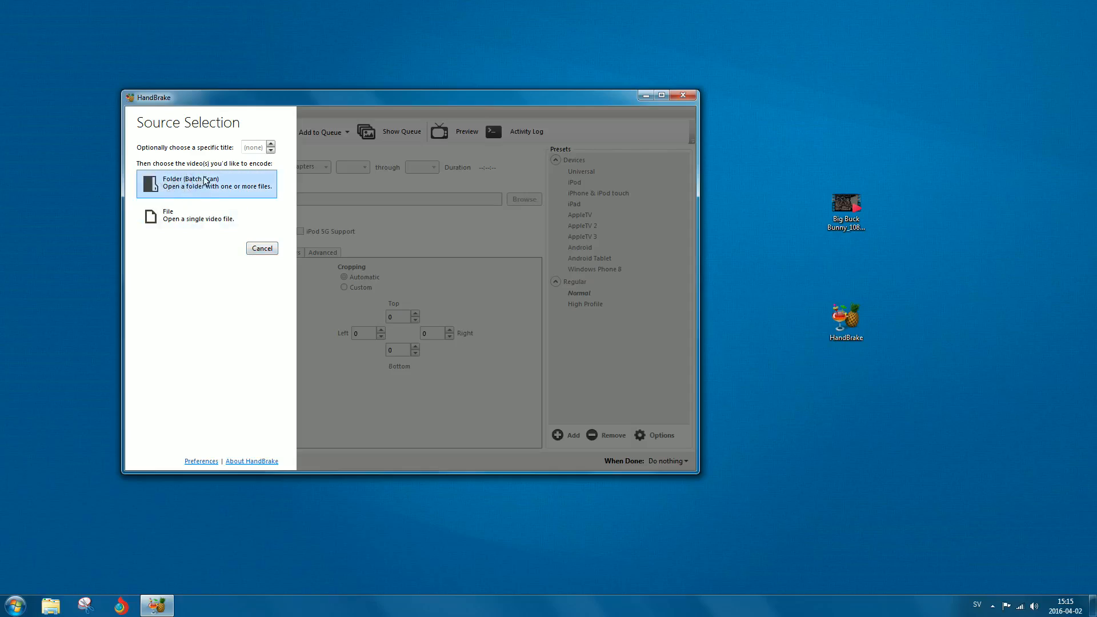
# Close the source selection and load the Big Buck Bunny video by dropping its file onto HandBrake.
pyautogui.click(262, 247)
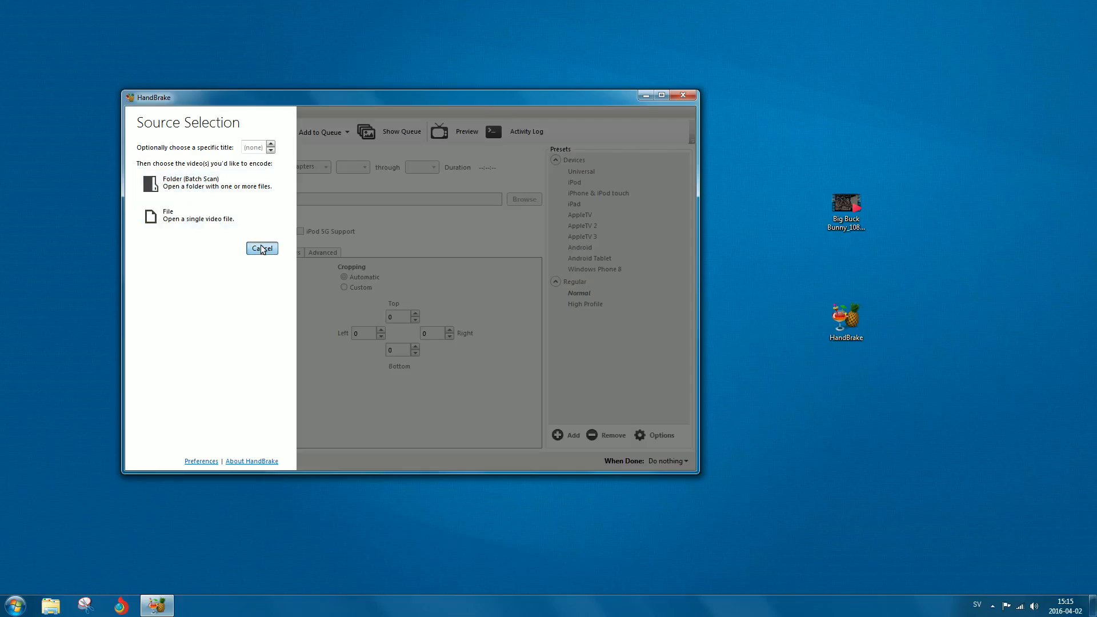
pyautogui.moveTo(842, 216); pyautogui.dragTo(409, 218)
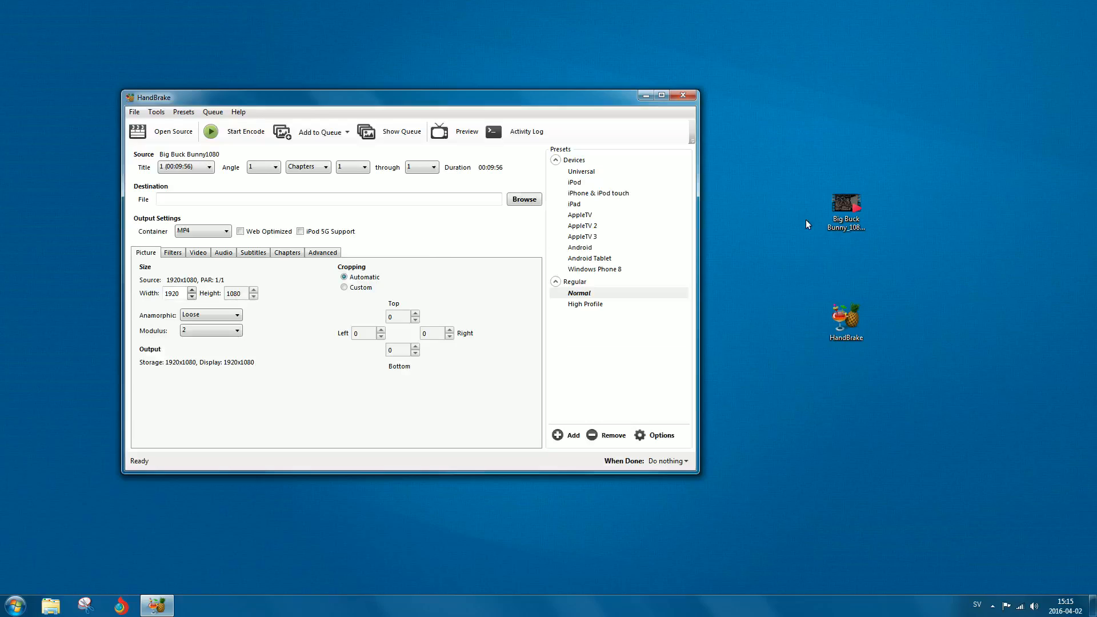
# Set the destination file to Test on the Desktop through the save dialog.
pyautogui.moveTo(474, 102); pyautogui.dragTo(509, 111)
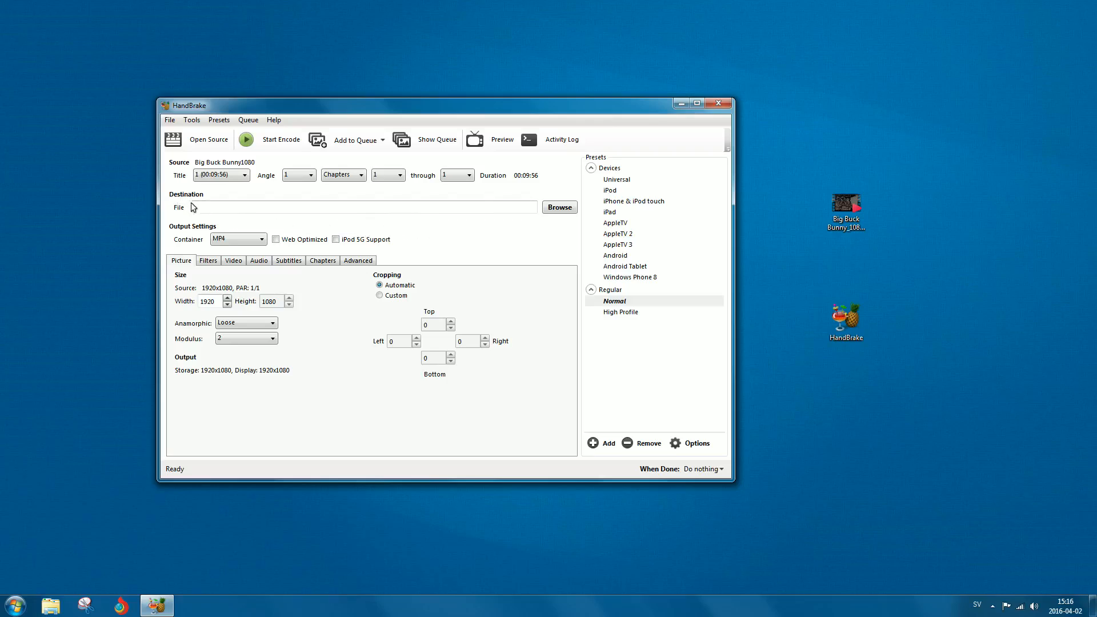
pyautogui.click(549, 209)
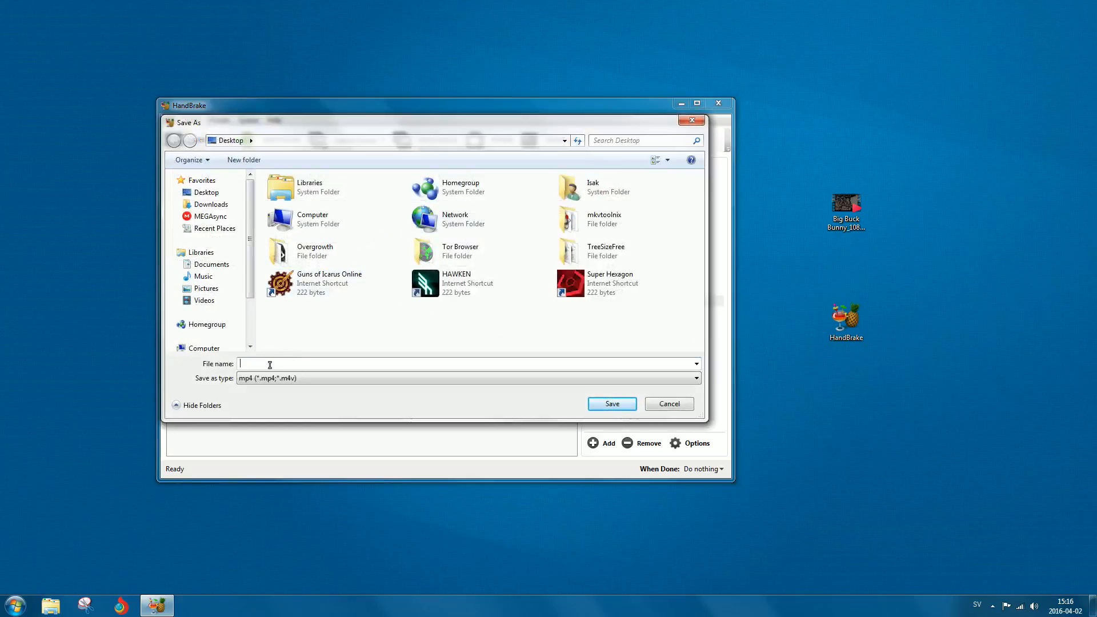
pyautogui.moveTo(540, 126)
pyautogui.mouseDown()
pyautogui.moveTo(540, 269)
pyautogui.moveTo(530, 139)
pyautogui.mouseUp()
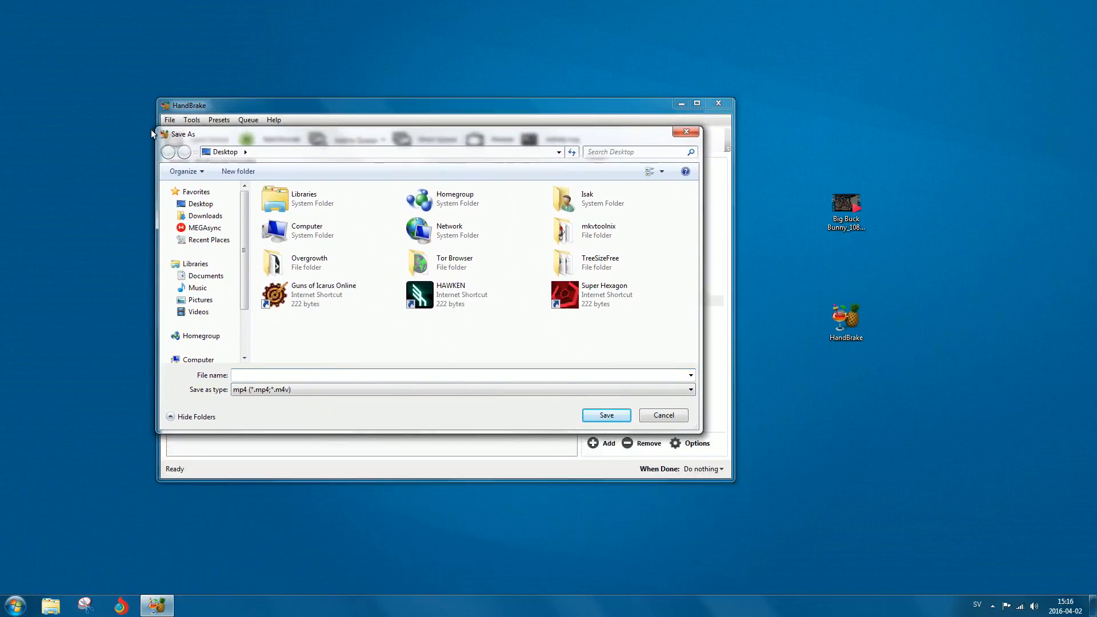
pyautogui.click(259, 374)
pyautogui.write('Test')
pyautogui.click(604, 416)
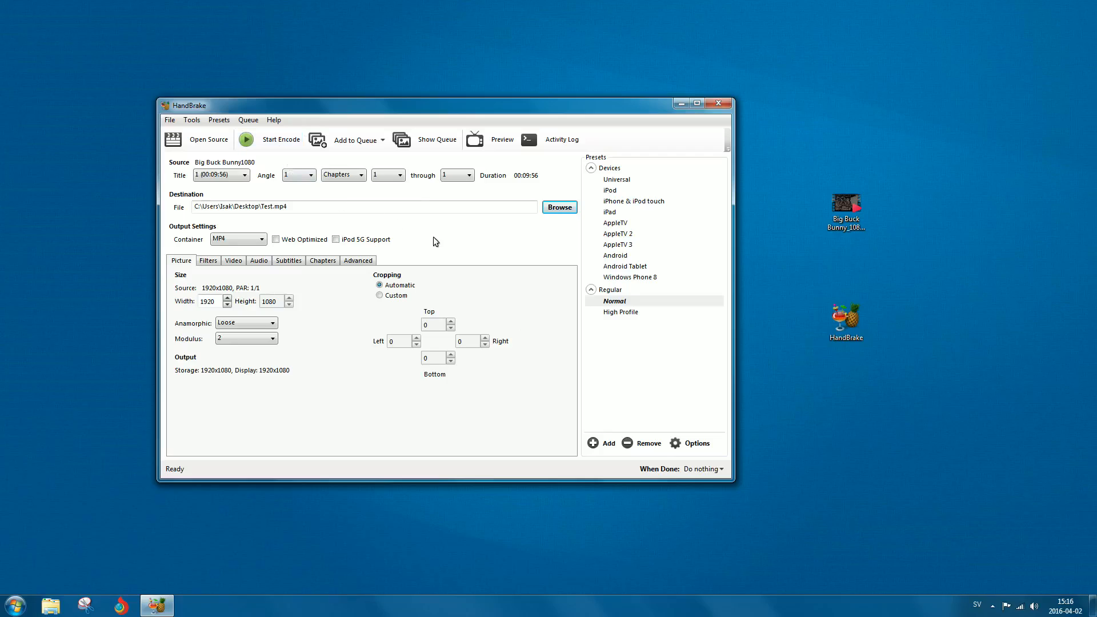
# Change the output container to MKV.
pyautogui.moveTo(456, 107); pyautogui.dragTo(476, 101)
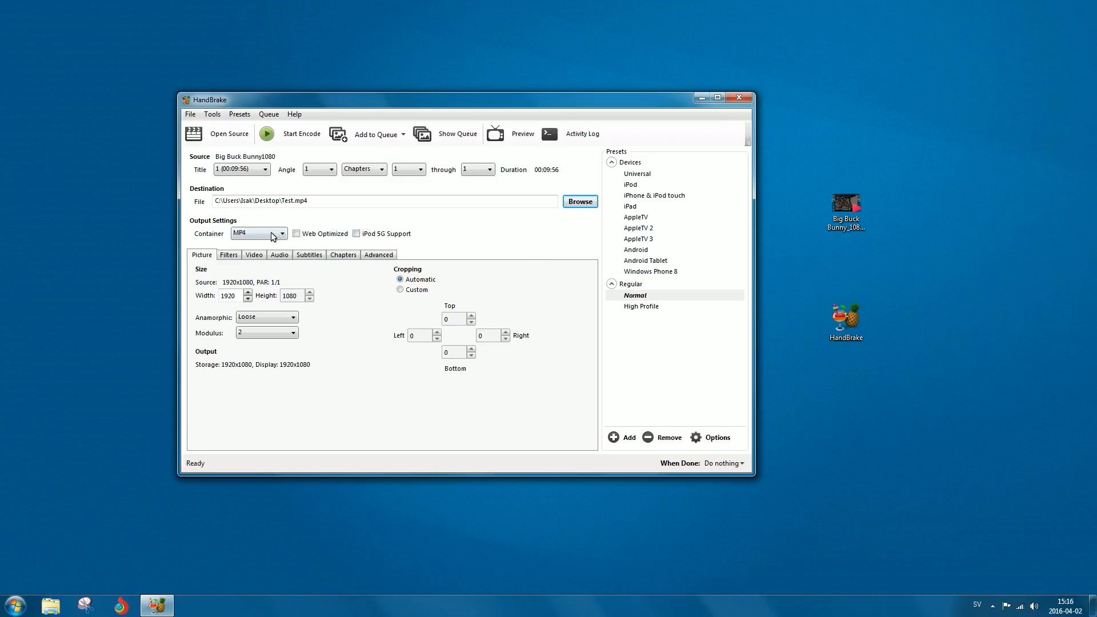
pyautogui.click(241, 234)
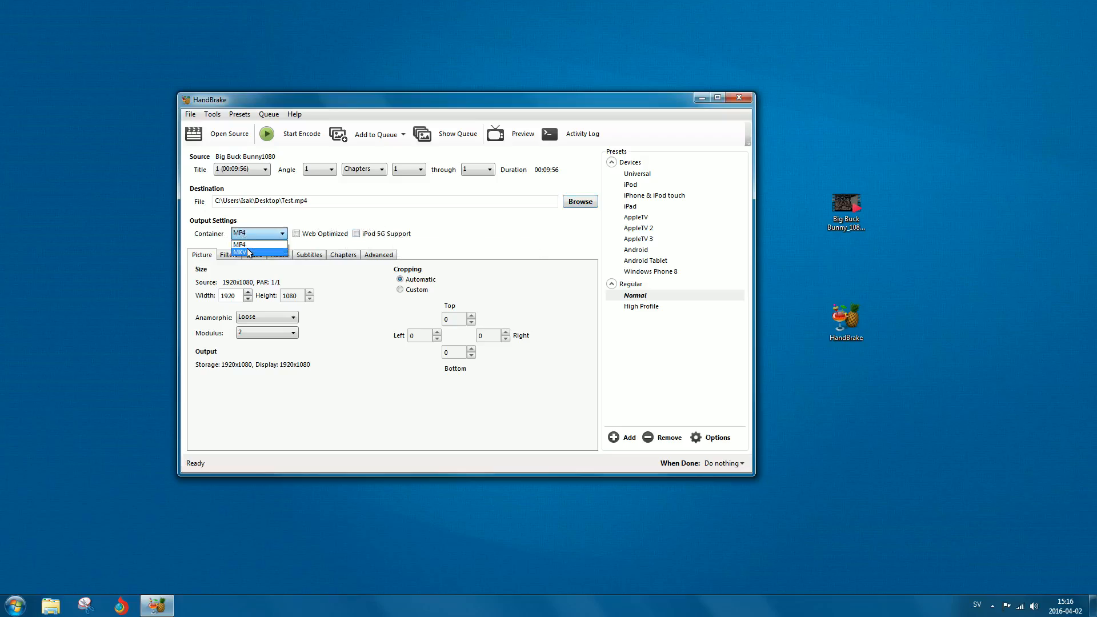
pyautogui.click(249, 252)
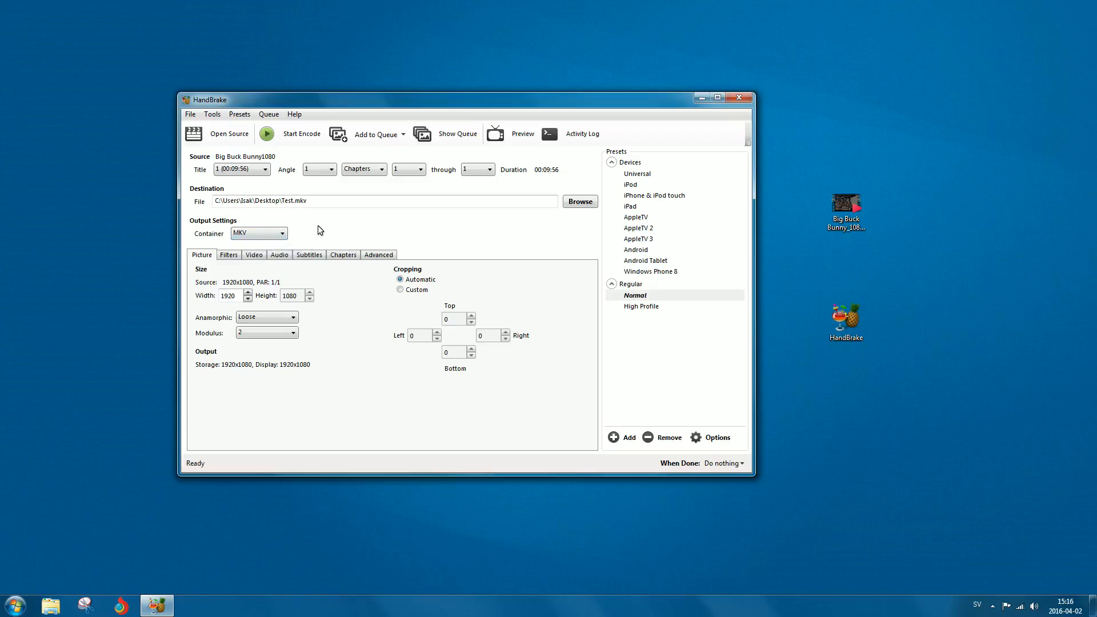
# Open the Video settings tab.
pyautogui.click(255, 236)
pyautogui.click(255, 238)
pyautogui.click(261, 257)
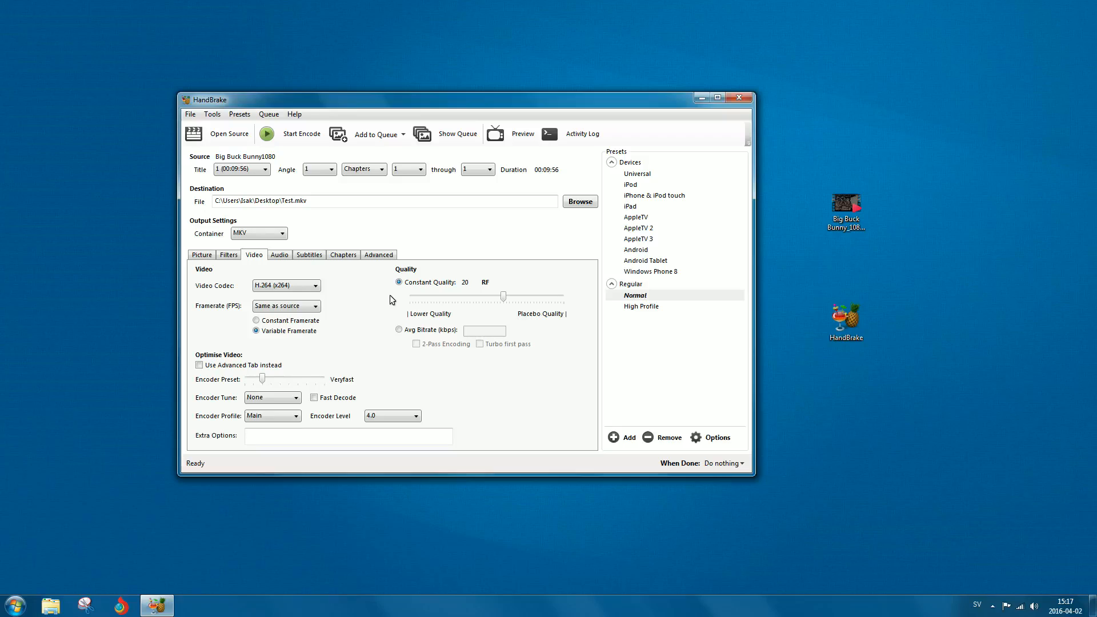
pyautogui.moveTo(433, 303)
pyautogui.moveTo(503, 297)
pyautogui.mouseDown()
pyautogui.moveTo(555, 298)
pyautogui.moveTo(503, 298)
pyautogui.mouseUp()
pyautogui.click(398, 331)
pyautogui.click(477, 332)
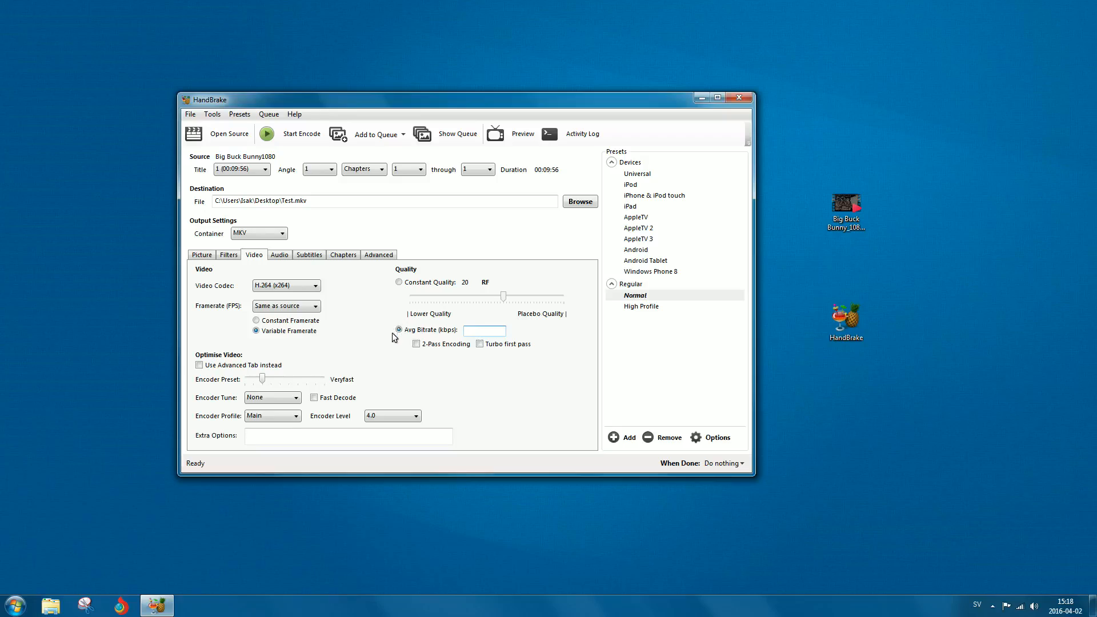
pyautogui.click(399, 282)
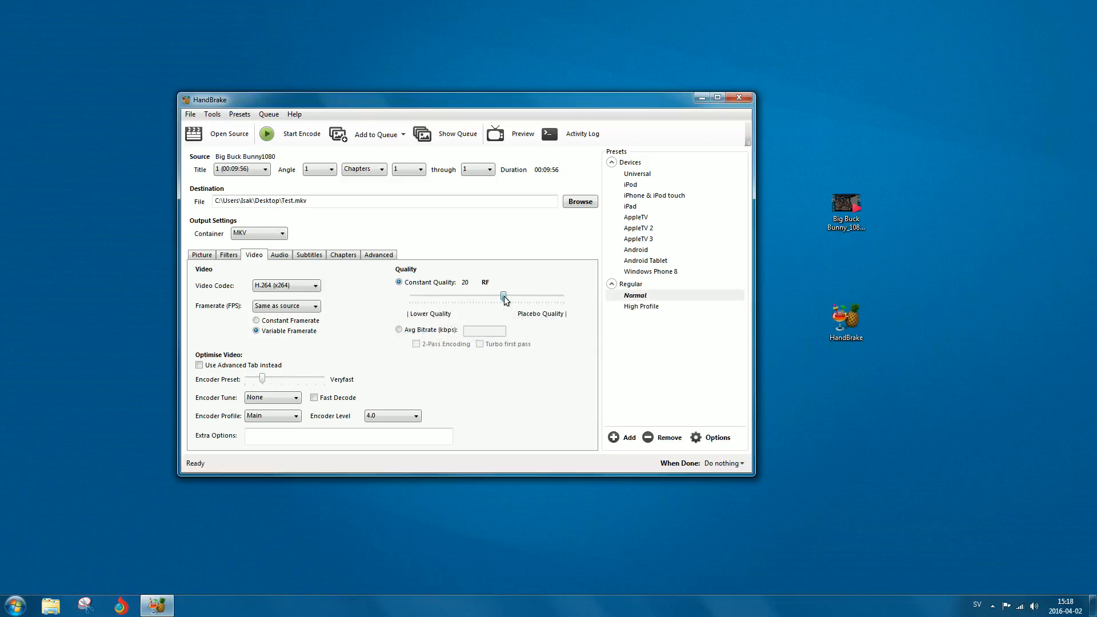
# Set the Constant Quality slider to RF 26.
pyautogui.moveTo(504, 298); pyautogui.dragTo(492, 298)
pyautogui.moveTo(491, 297); pyautogui.dragTo(485, 297)
pyautogui.moveTo(485, 298)
pyautogui.mouseDown()
pyautogui.moveTo(414, 299)
pyautogui.moveTo(485, 305)
pyautogui.mouseUp()
pyautogui.moveTo(476, 106); pyautogui.dragTo(486, 121)
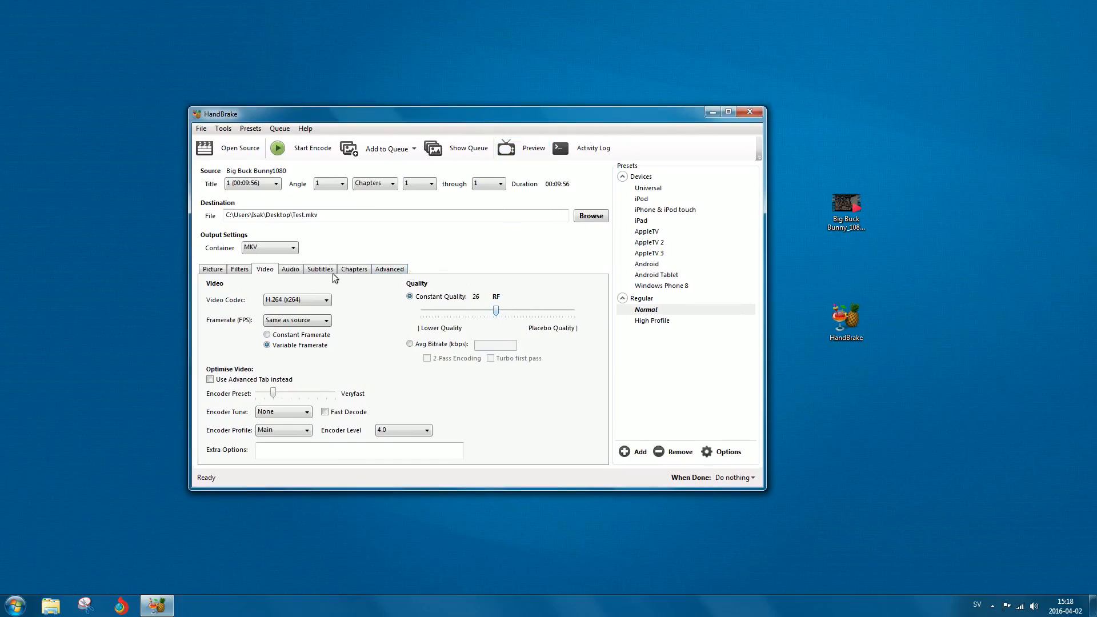
# View the Advanced tab, then return to the Video settings tab.
pyautogui.click(381, 270)
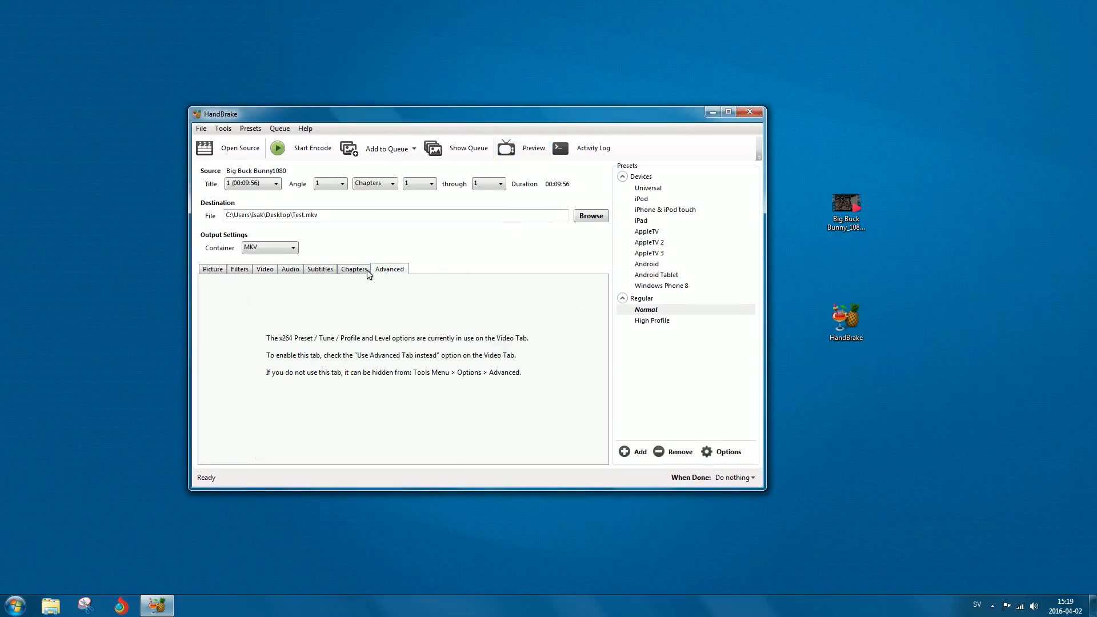
pyautogui.click(264, 270)
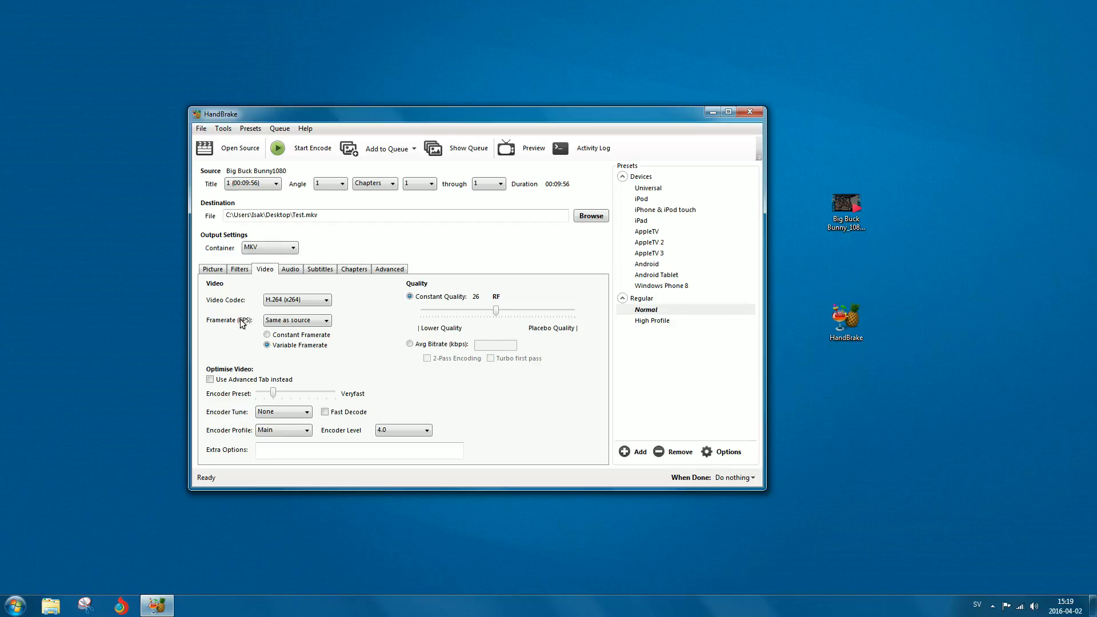
pyautogui.click(281, 322)
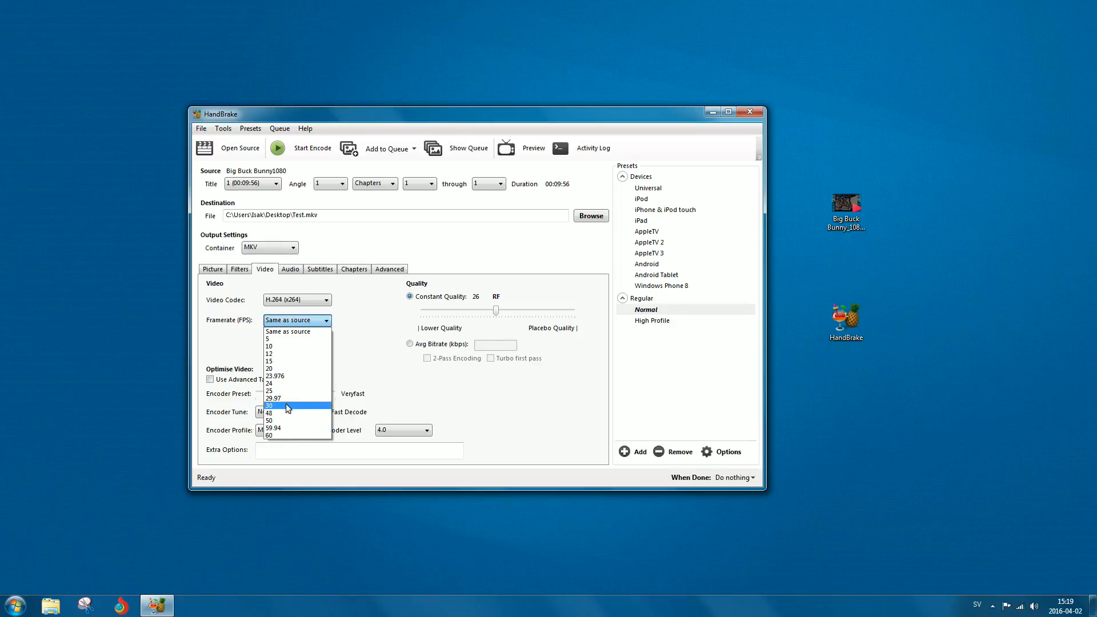
pyautogui.click(277, 435)
pyautogui.click(277, 323)
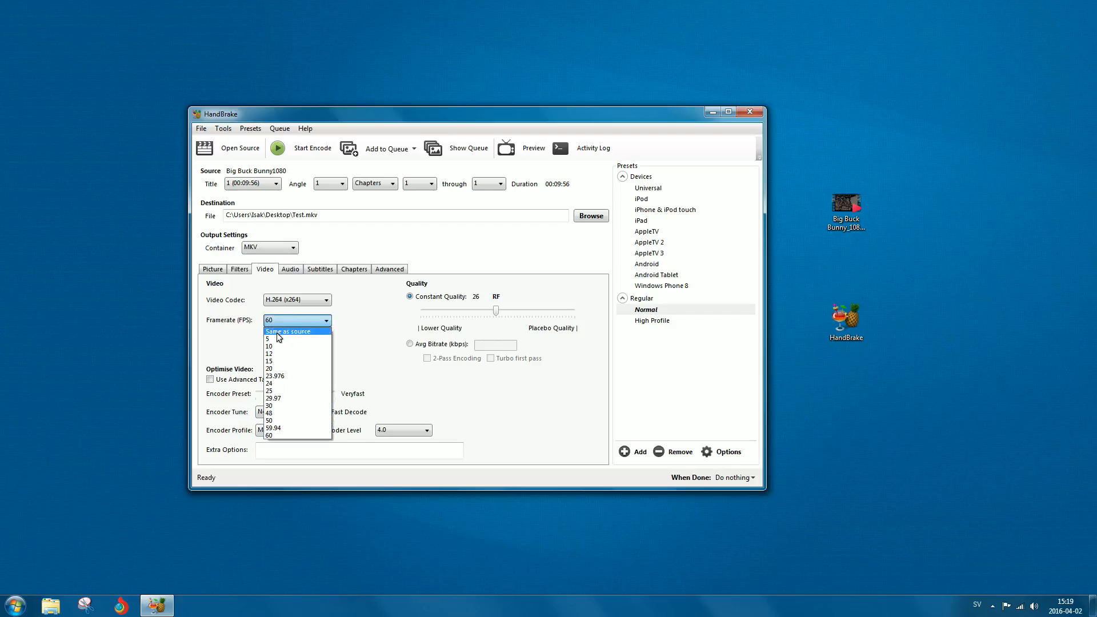
pyautogui.click(279, 333)
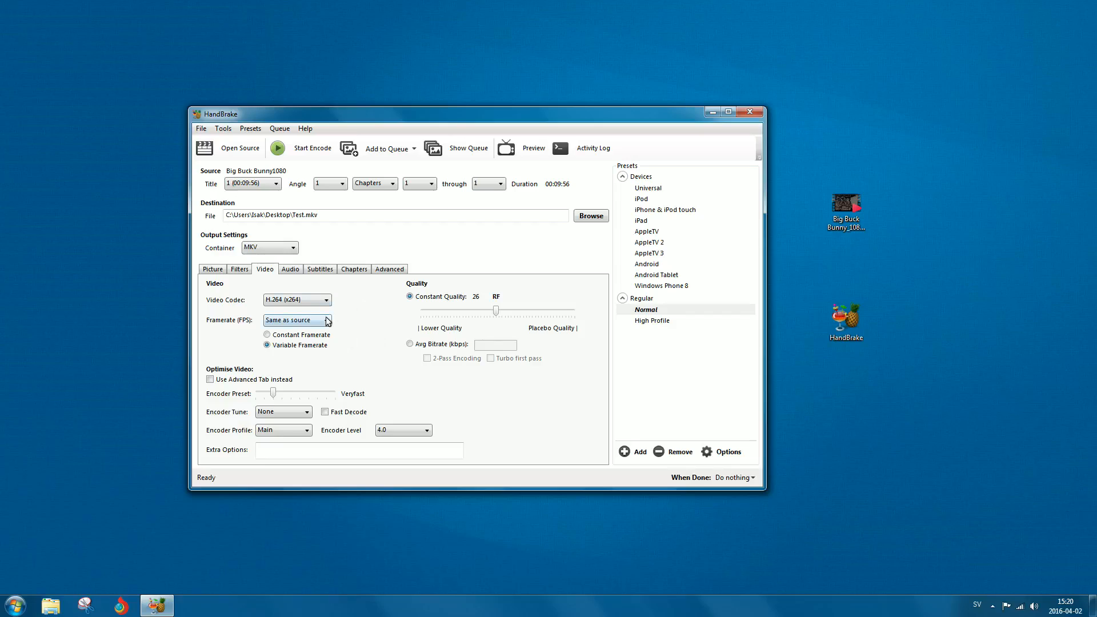
# Review the available video codec options and the Advanced tab without changing anything.
pyautogui.click(308, 301)
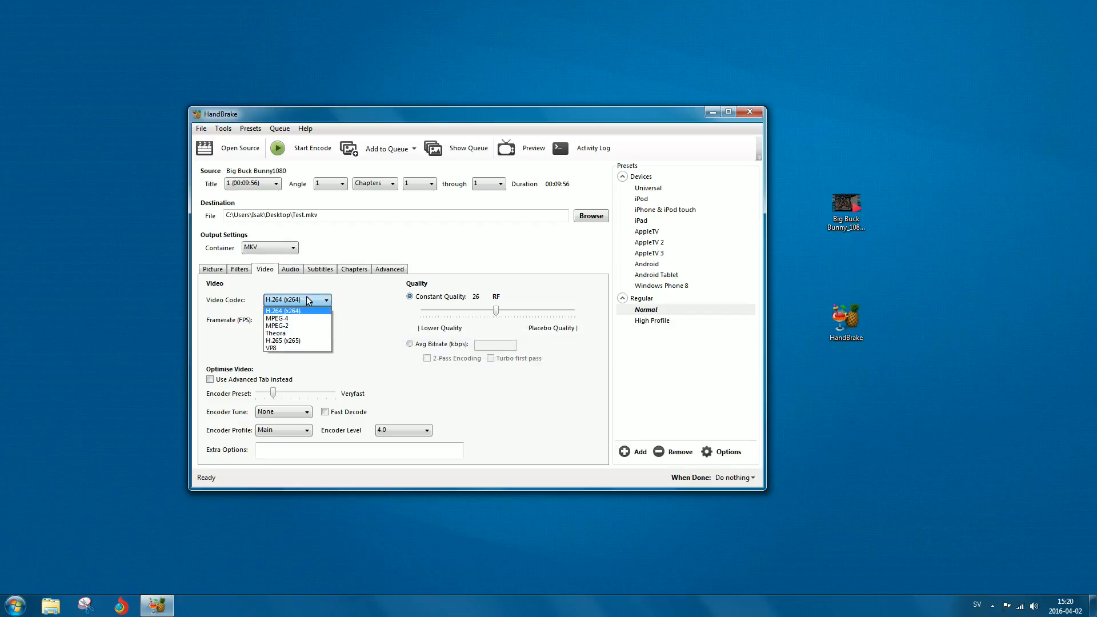
pyautogui.click(307, 301)
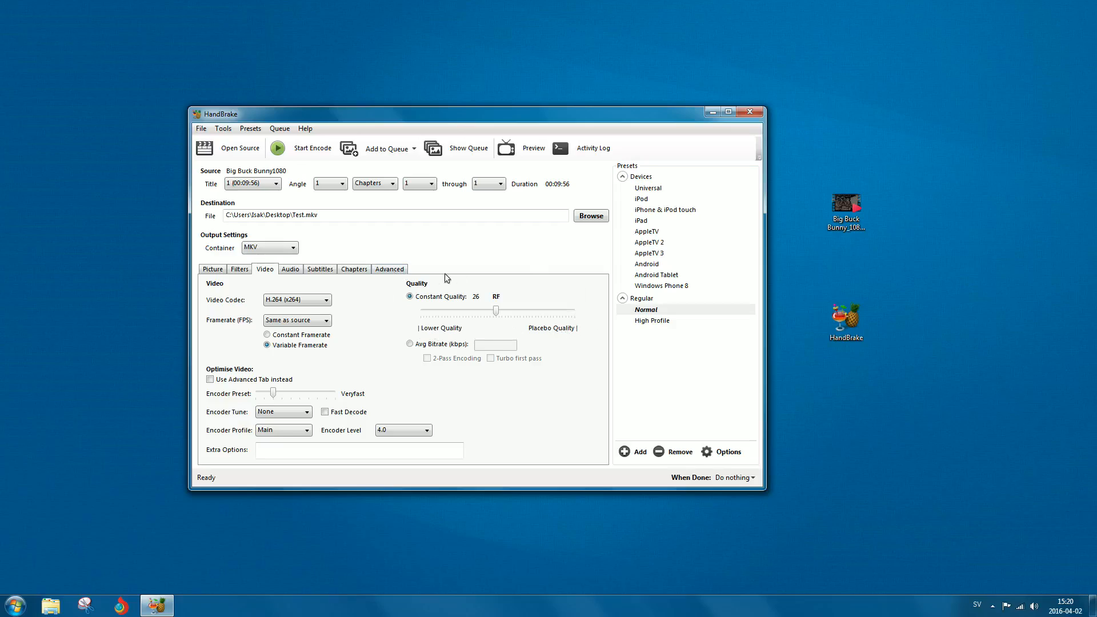
pyautogui.click(390, 273)
pyautogui.click(272, 271)
pyautogui.click(210, 380)
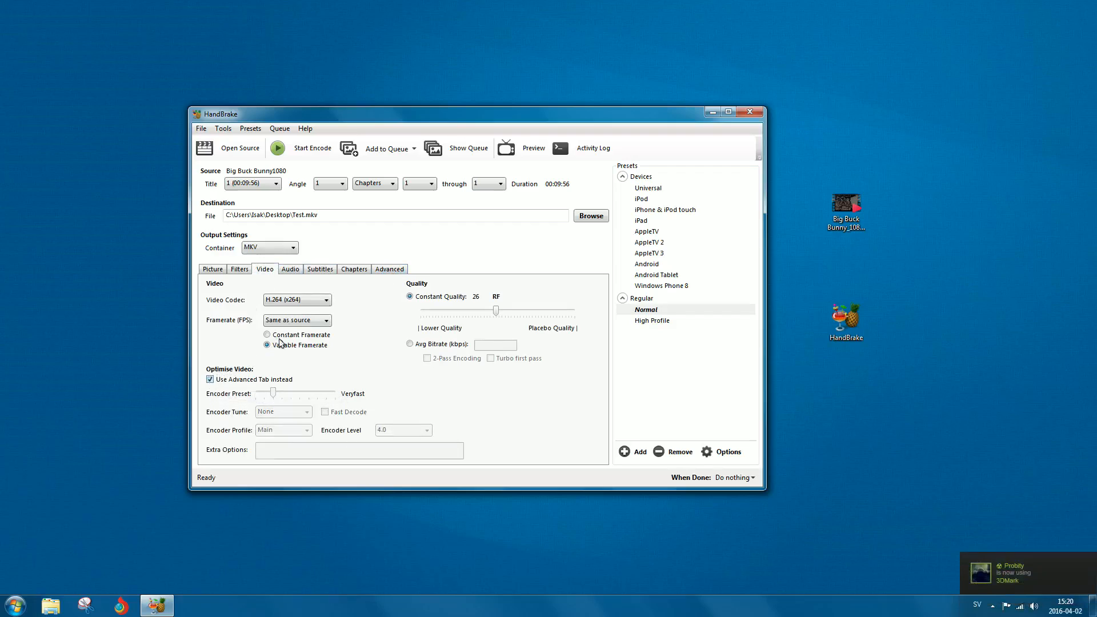
pyautogui.click(388, 271)
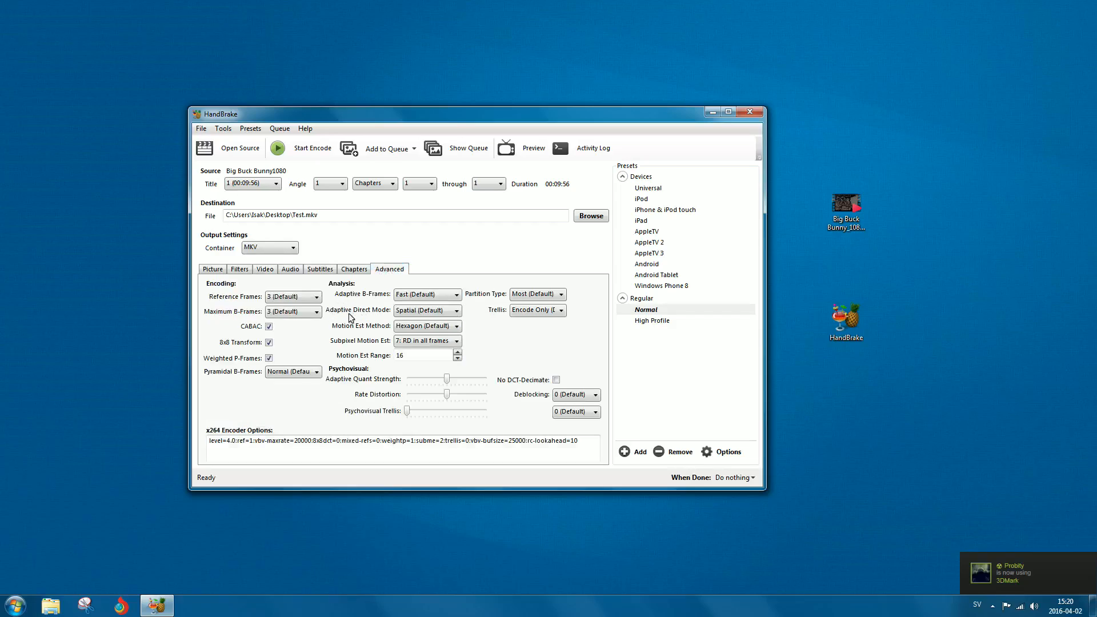
pyautogui.moveTo(308, 297)
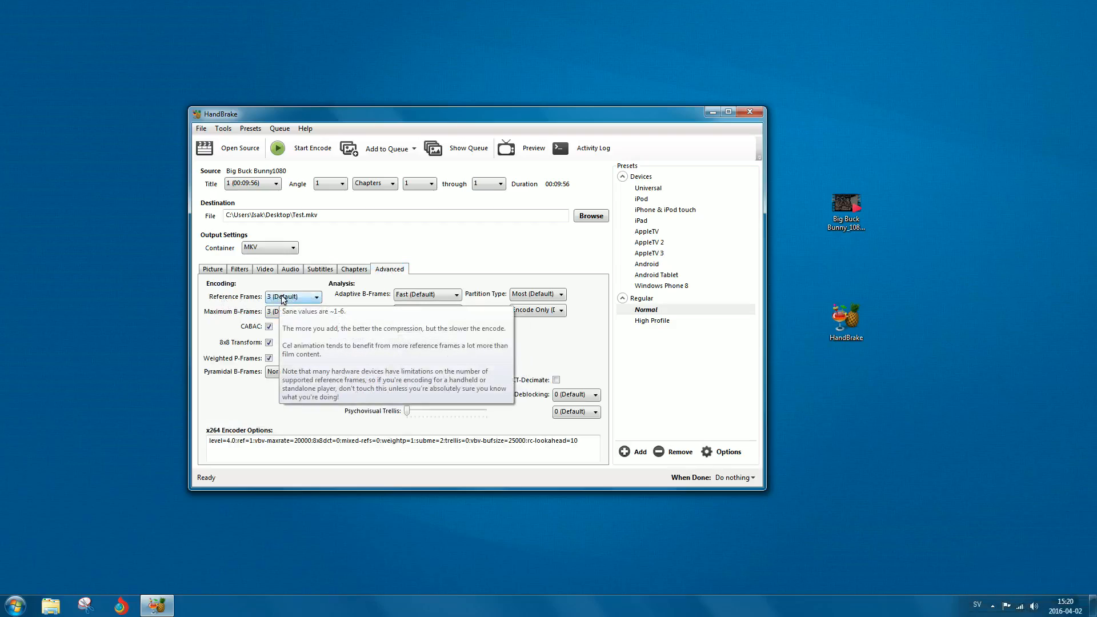
pyautogui.click(282, 297)
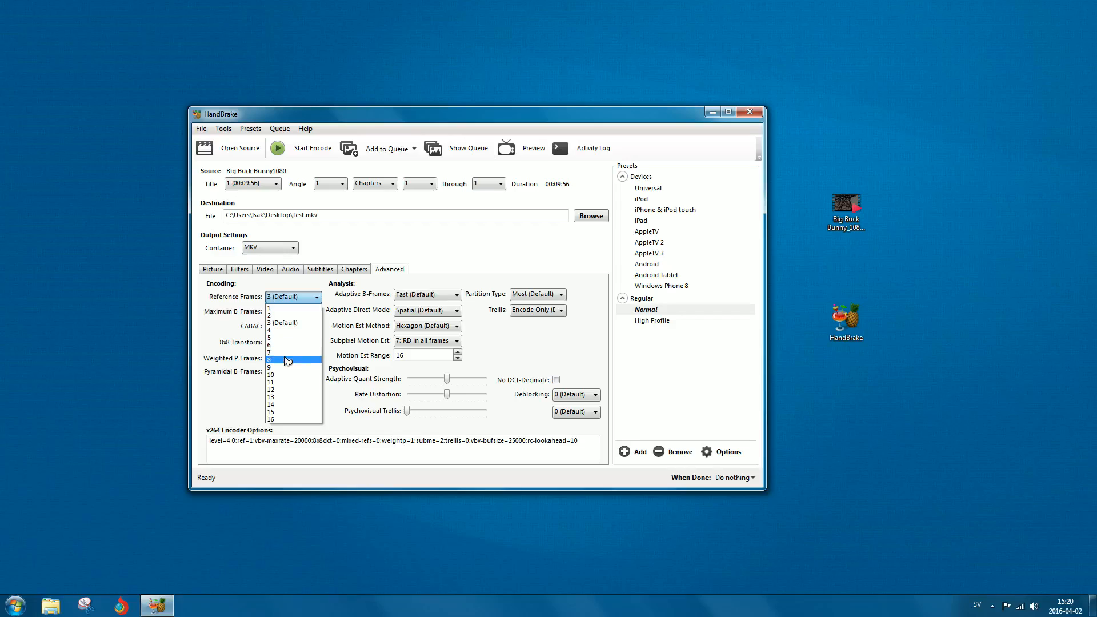
pyautogui.click(290, 301)
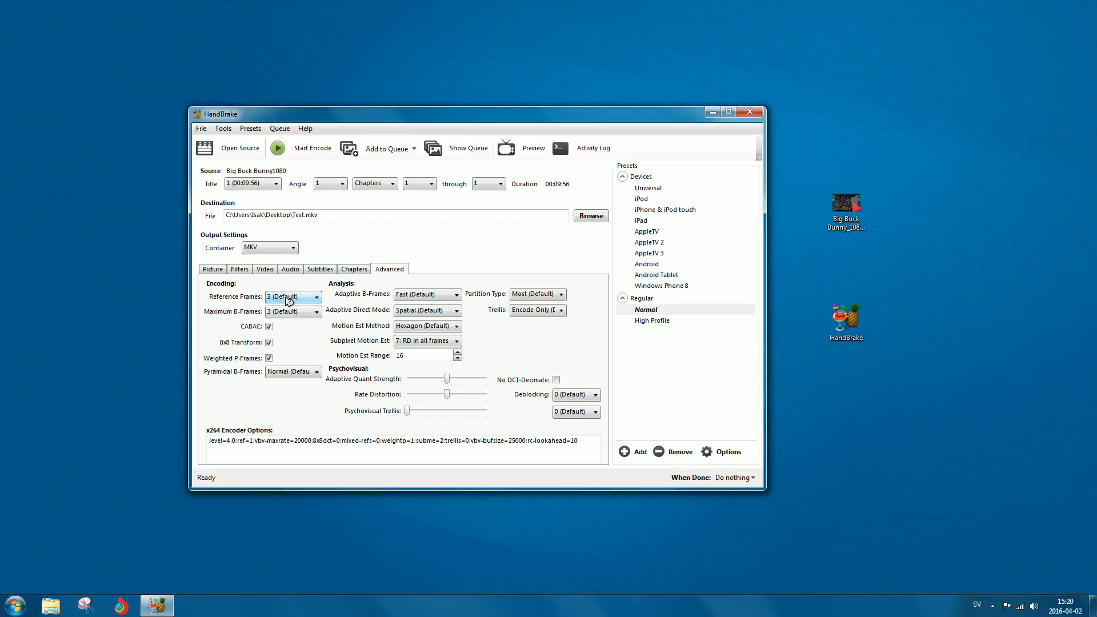
pyautogui.click(287, 302)
pyautogui.click(286, 301)
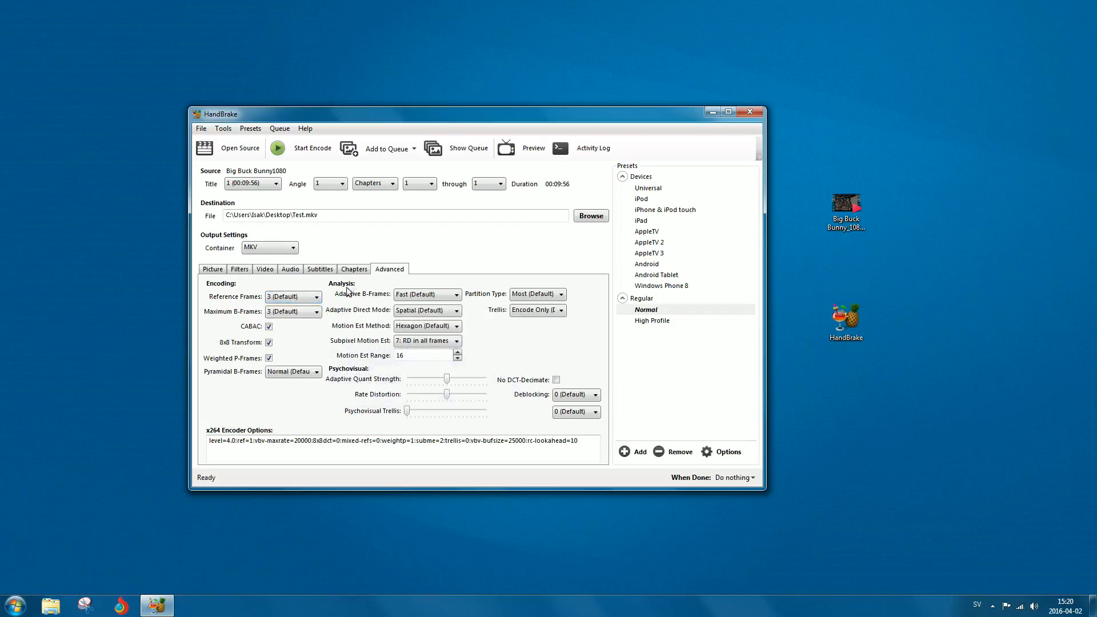
pyautogui.click(262, 269)
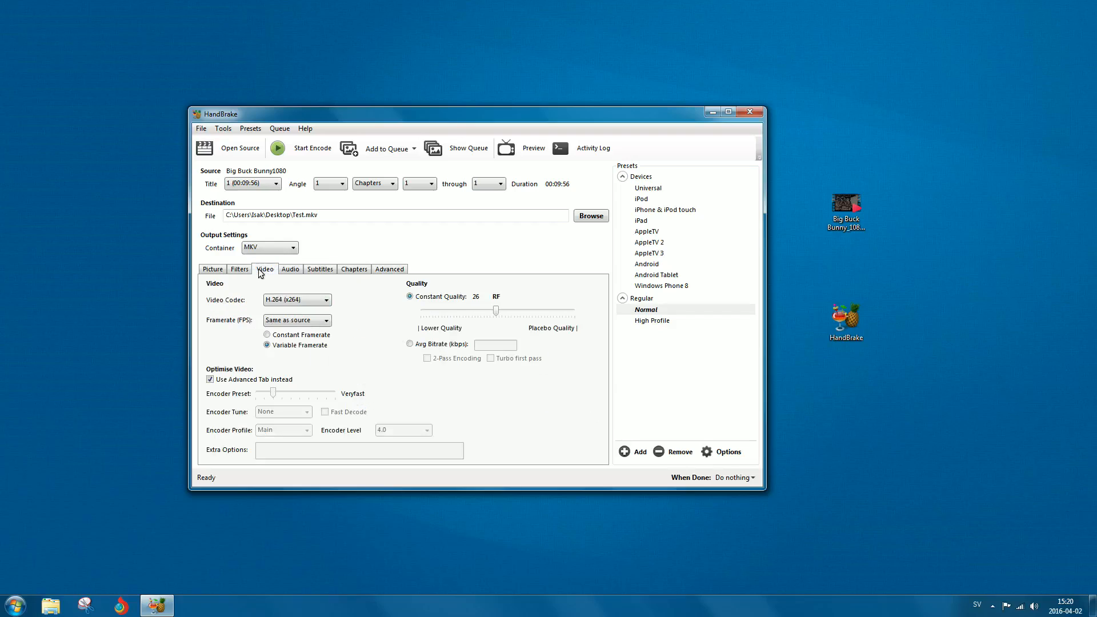
pyautogui.click(217, 380)
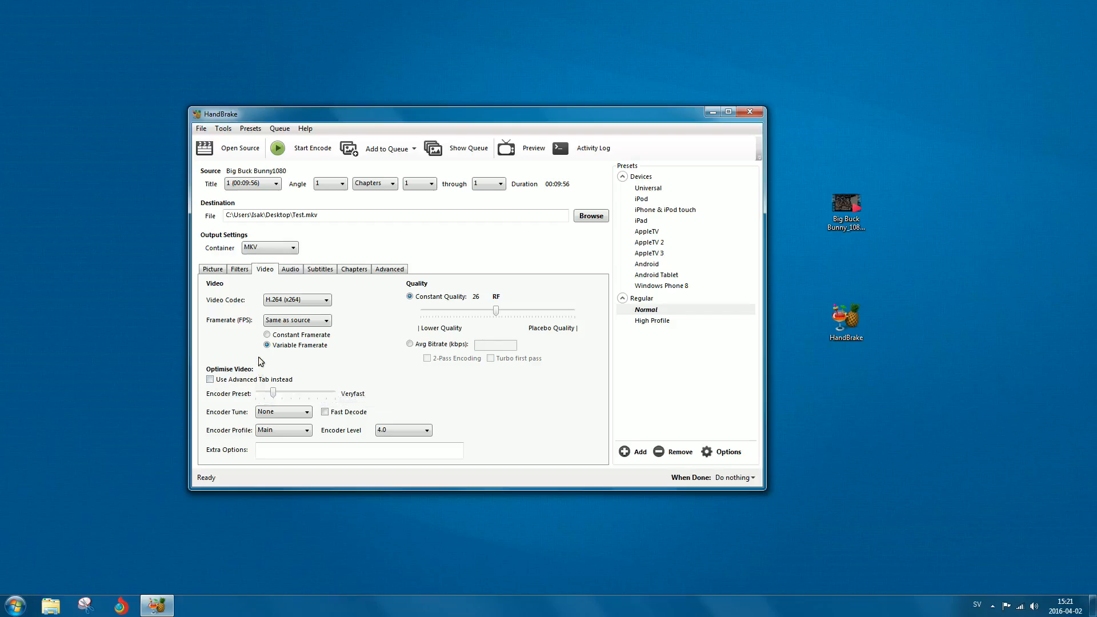
# Open HandBrake Preferences, review the Video section, and go back to the main window.
pyautogui.click(201, 128)
pyautogui.moveTo(234, 132)
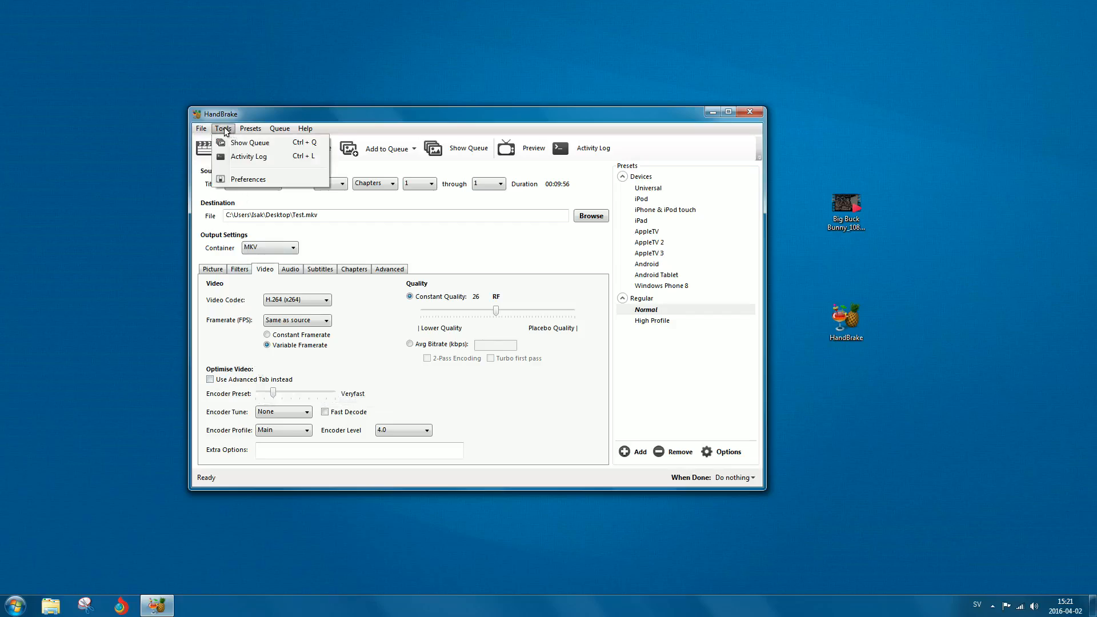
pyautogui.click(246, 180)
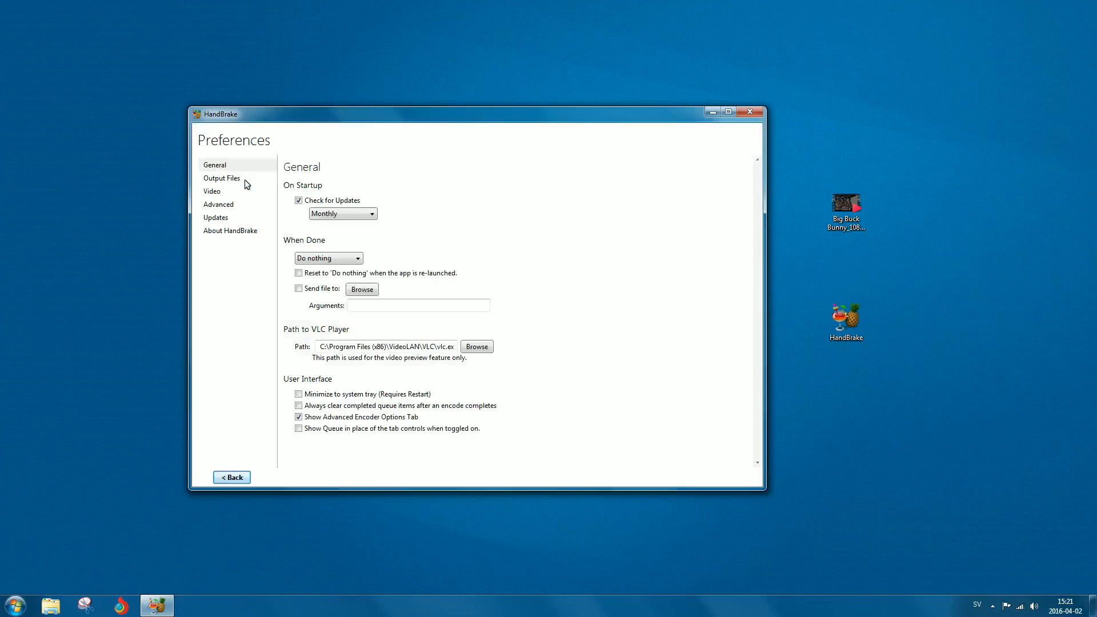
pyautogui.click(212, 192)
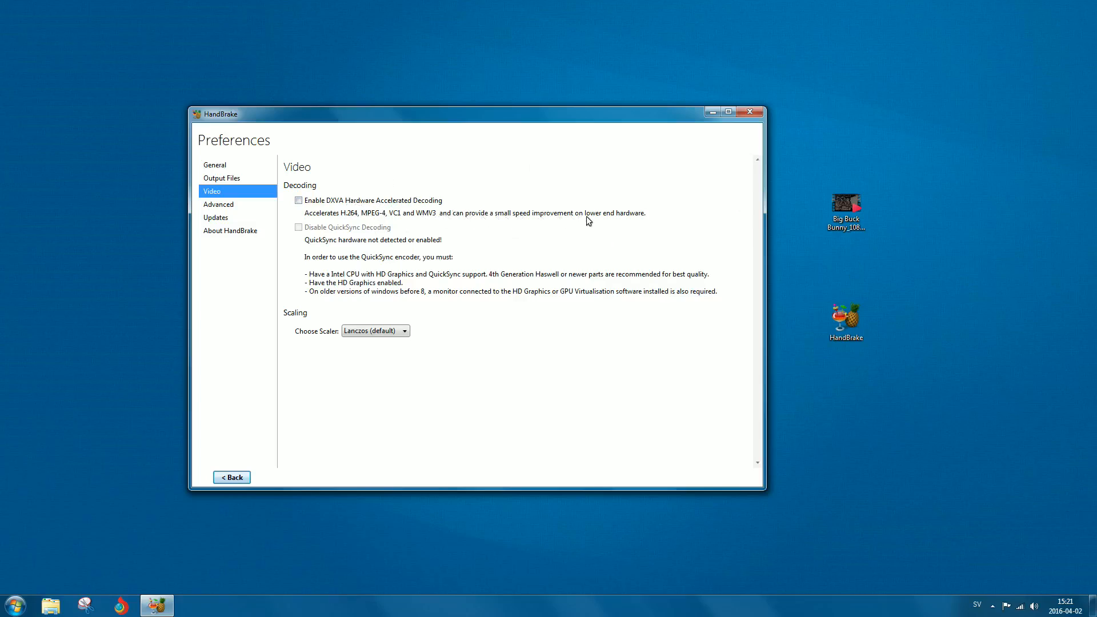
pyautogui.click(232, 477)
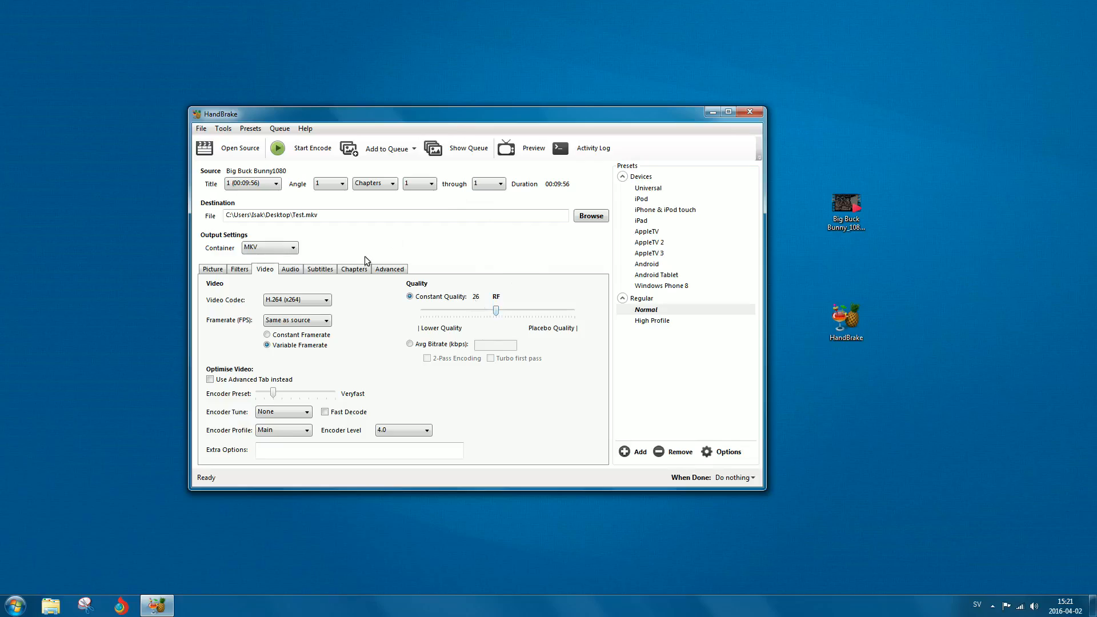
# Keep MKV as the container and start encoding the video.
pyautogui.click(280, 252)
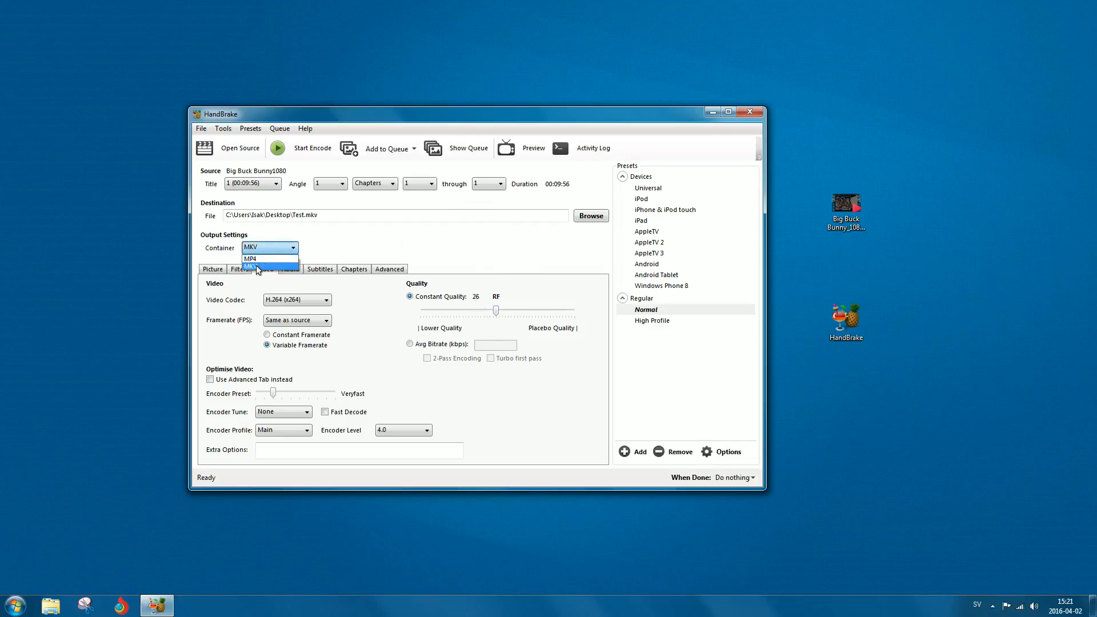
pyautogui.click(261, 267)
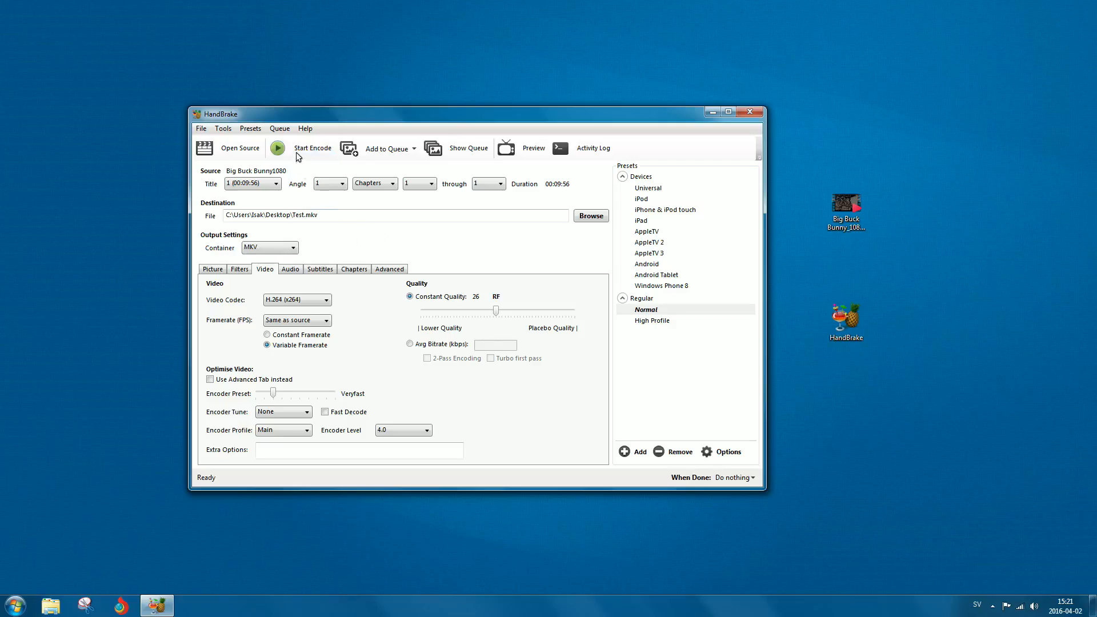
pyautogui.click(288, 154)
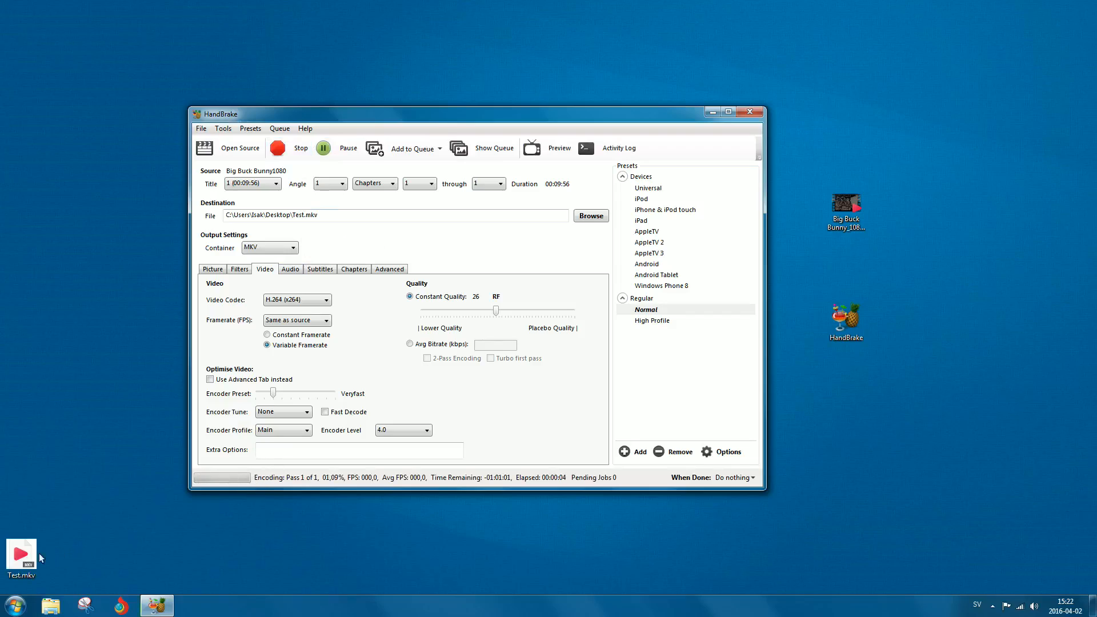
# Place the Test.mkv icon among the desktop icons and minimize HandBrake.
pyautogui.moveTo(21, 557); pyautogui.dragTo(859, 388)
pyautogui.click(321, 483)
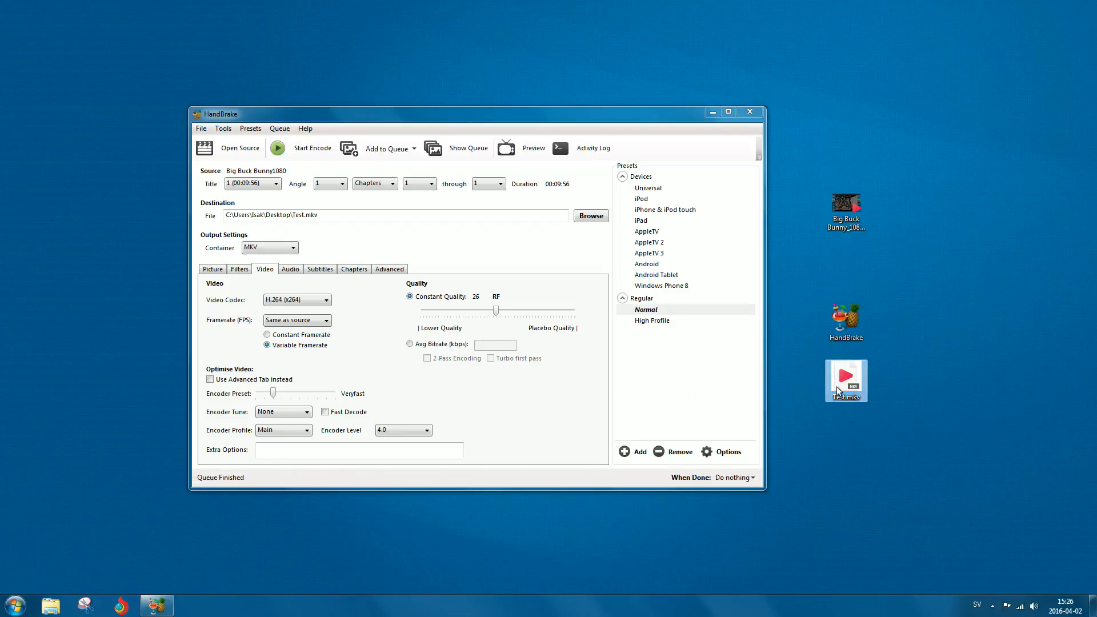
pyautogui.click(843, 237)
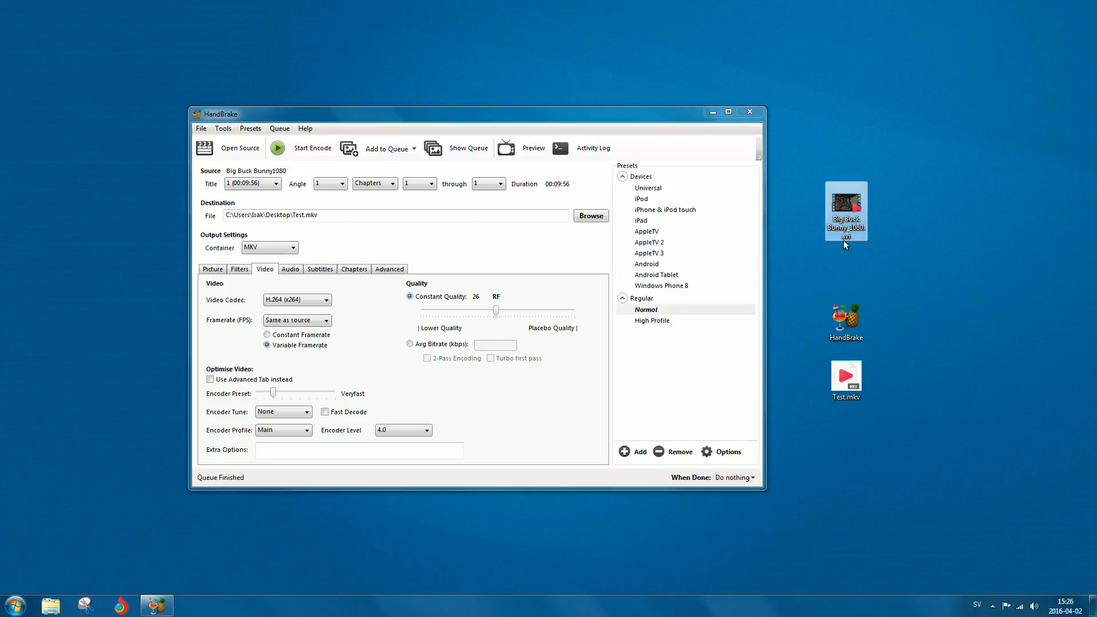
pyautogui.click(845, 254)
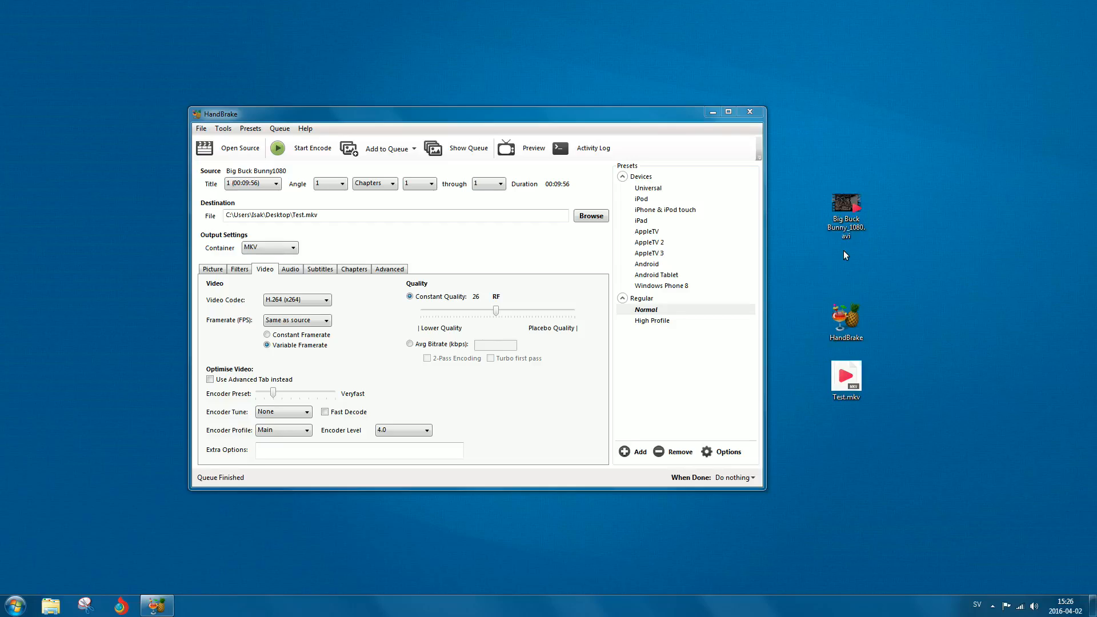
pyautogui.click(713, 113)
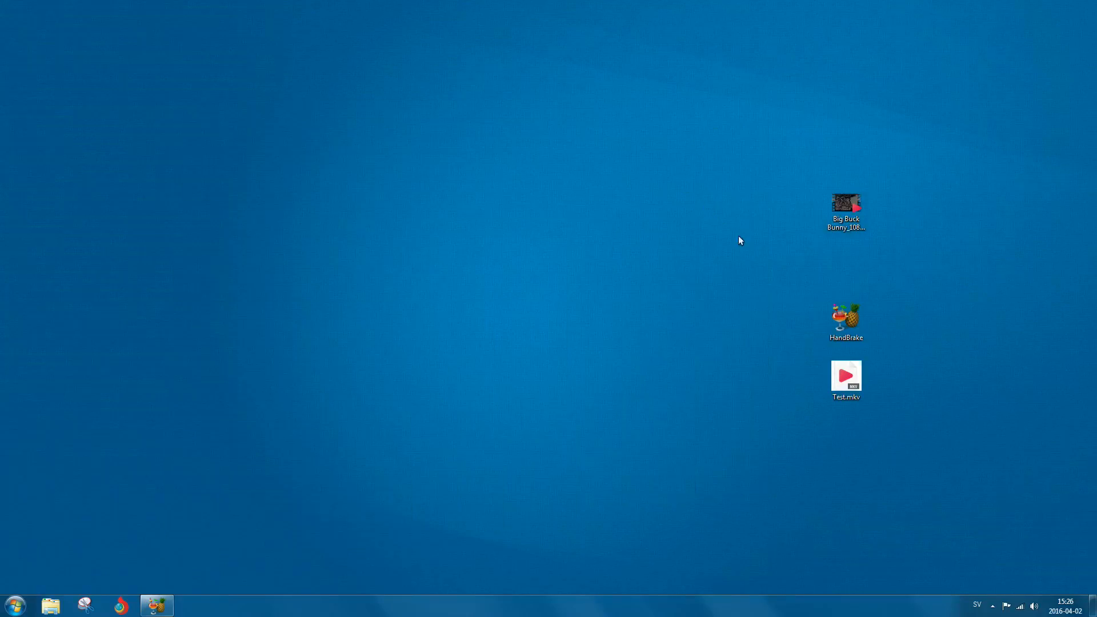
# Open Properties for Test.mkv and for the original Big Buck Bunny AVI, arranging the windows side by side.
pyautogui.rightClick(845, 383)
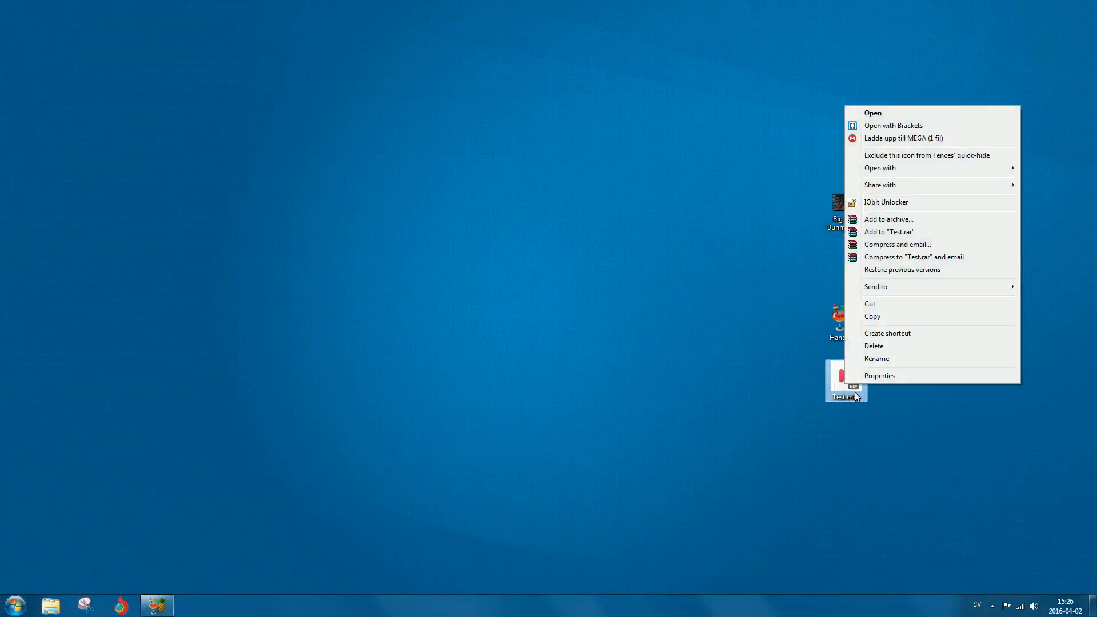
pyautogui.click(878, 376)
pyautogui.moveTo(935, 304); pyautogui.dragTo(178, 128)
pyautogui.click(842, 209)
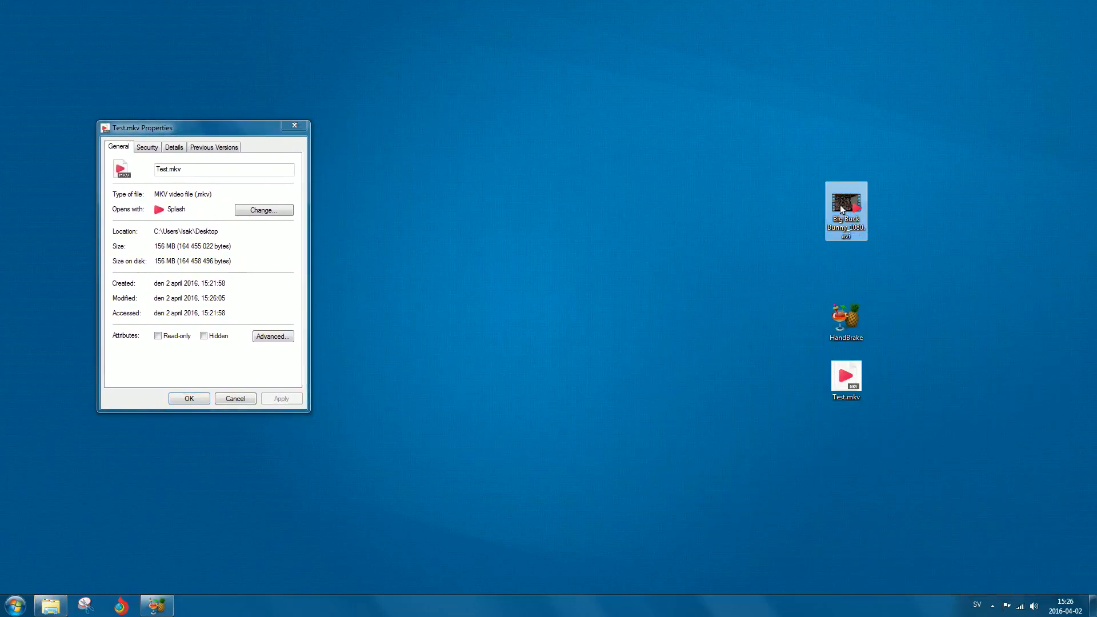
pyautogui.rightClick(842, 207)
pyautogui.click(882, 499)
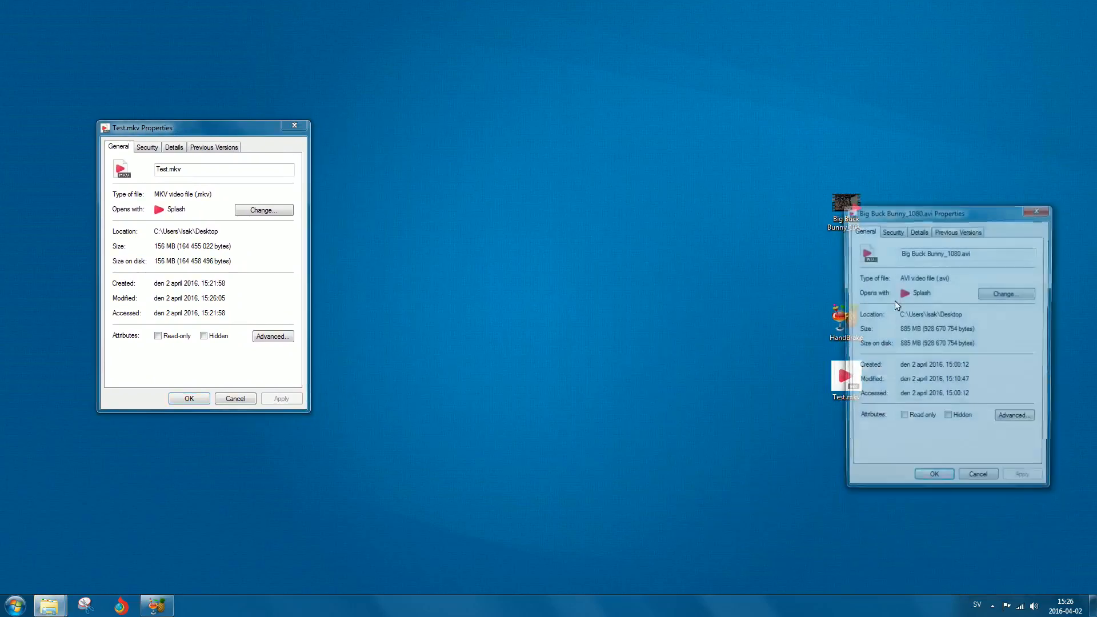
pyautogui.moveTo(917, 215); pyautogui.dragTo(412, 131)
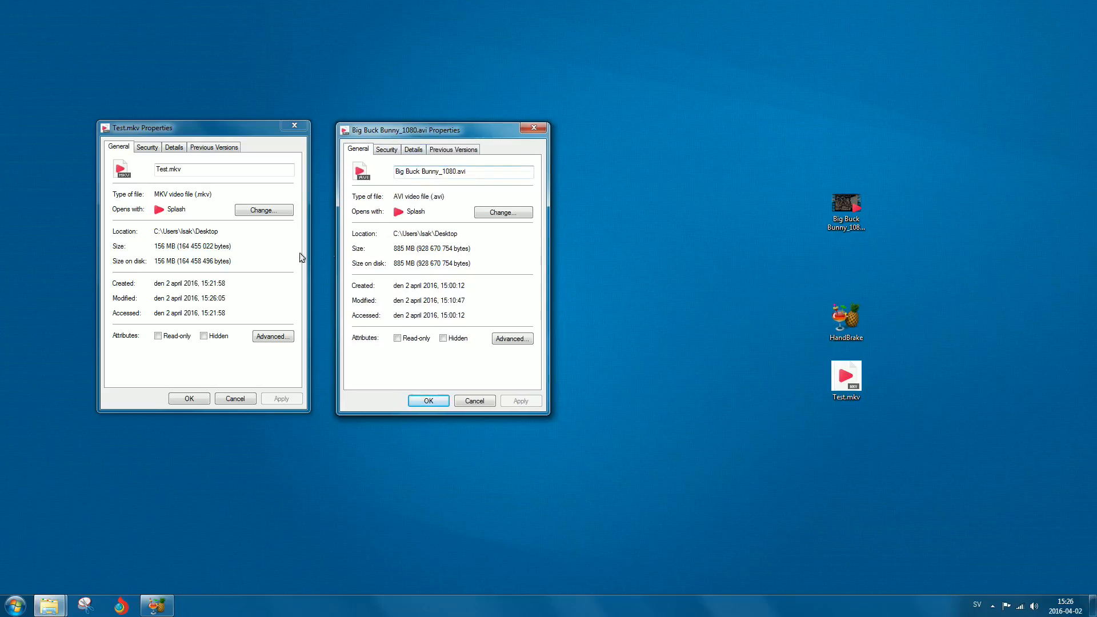
# Compare the file sizes of the two videos in their Properties windows, then close both windows.
pyautogui.click(160, 246)
pyautogui.click(167, 250)
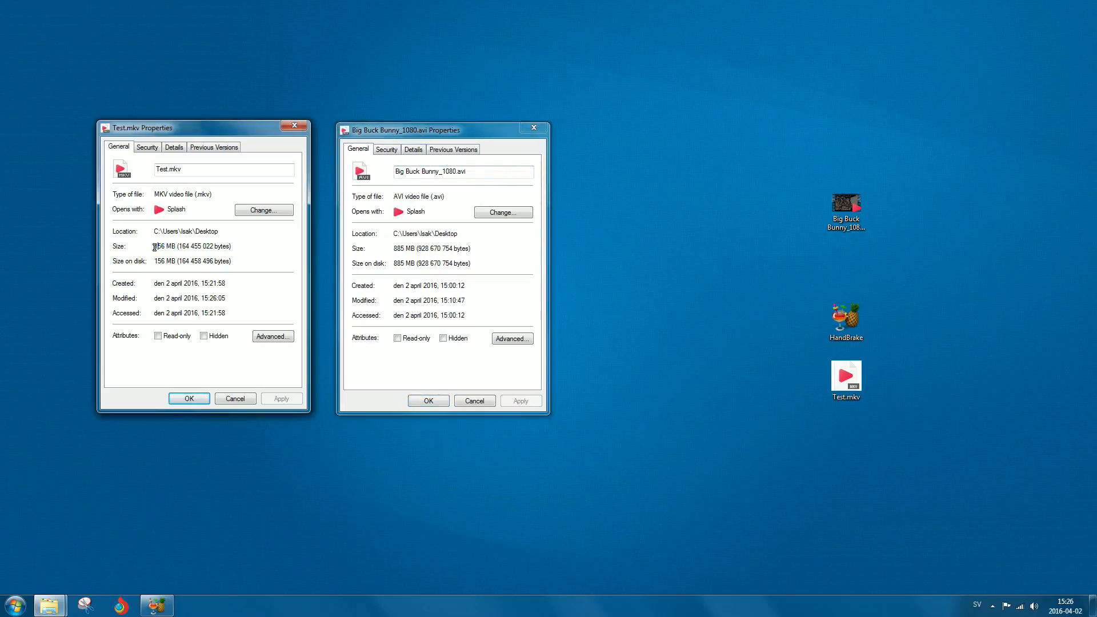
pyautogui.click(161, 252)
pyautogui.moveTo(156, 247); pyautogui.dragTo(321, 245)
pyautogui.click(380, 255)
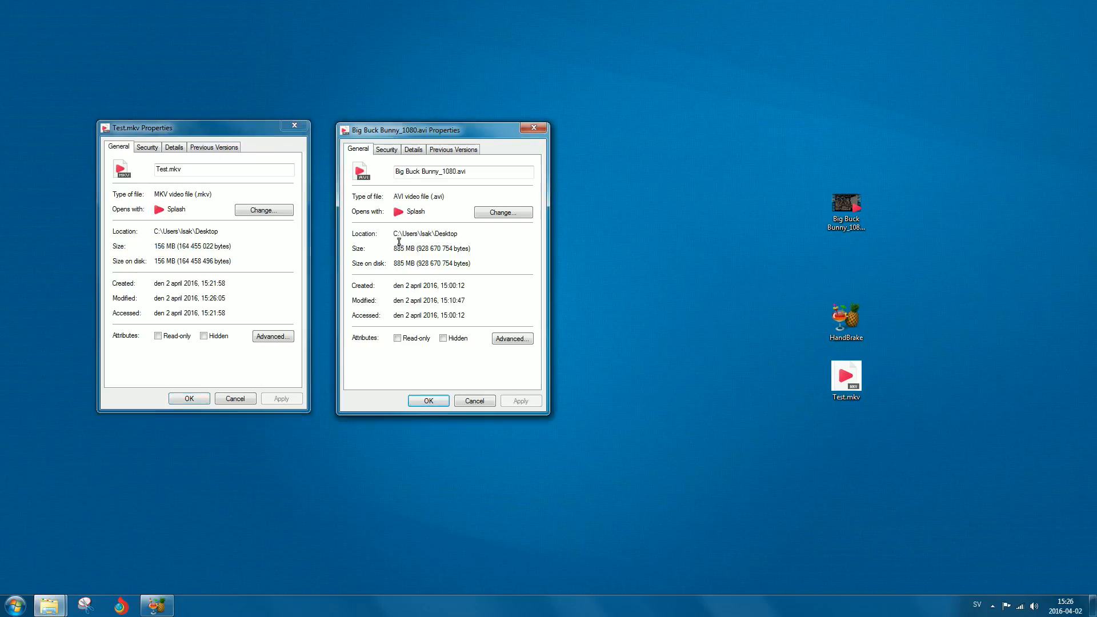
pyautogui.doubleClick(395, 251)
pyautogui.click(394, 251)
pyautogui.doubleClick(395, 250)
pyautogui.moveTo(458, 130); pyautogui.dragTo(474, 132)
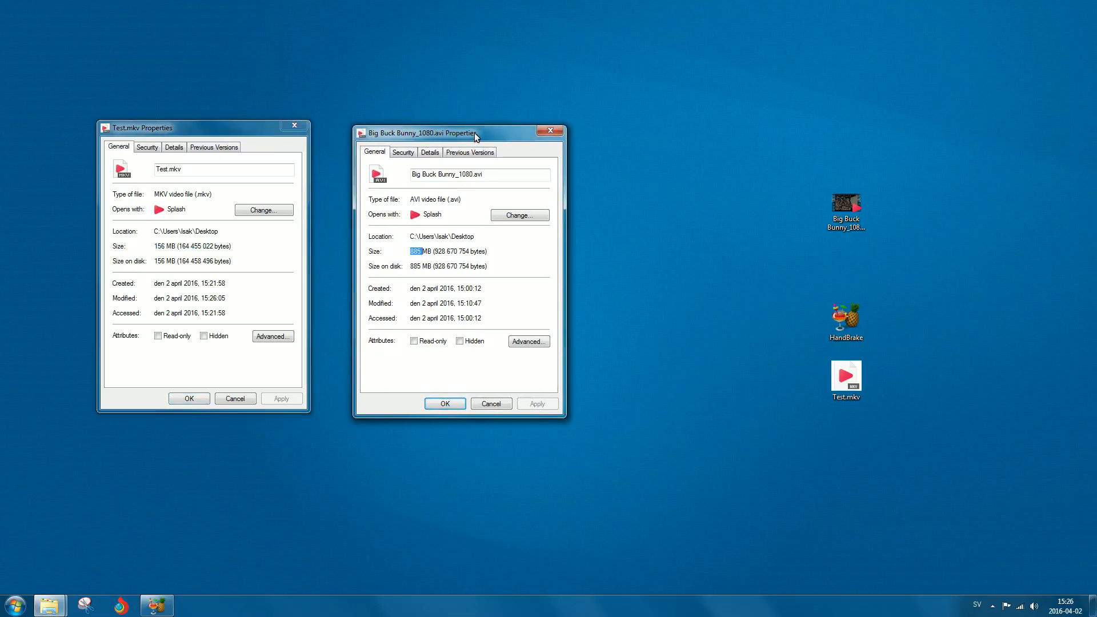
pyautogui.moveTo(194, 246); pyautogui.dragTo(151, 247)
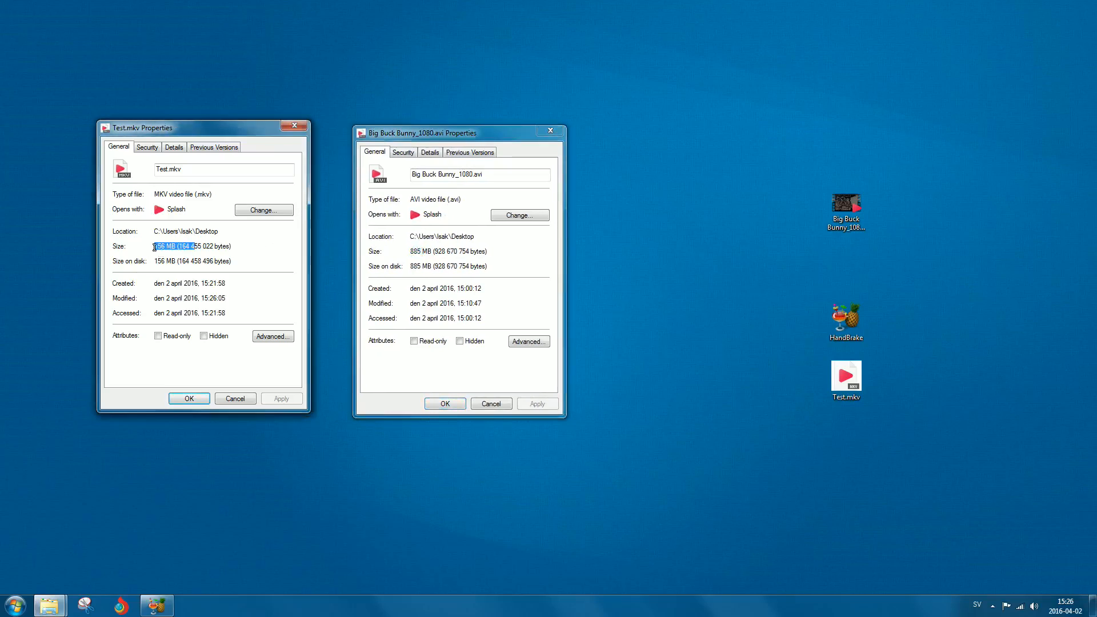
pyautogui.click(293, 126)
pyautogui.click(548, 132)
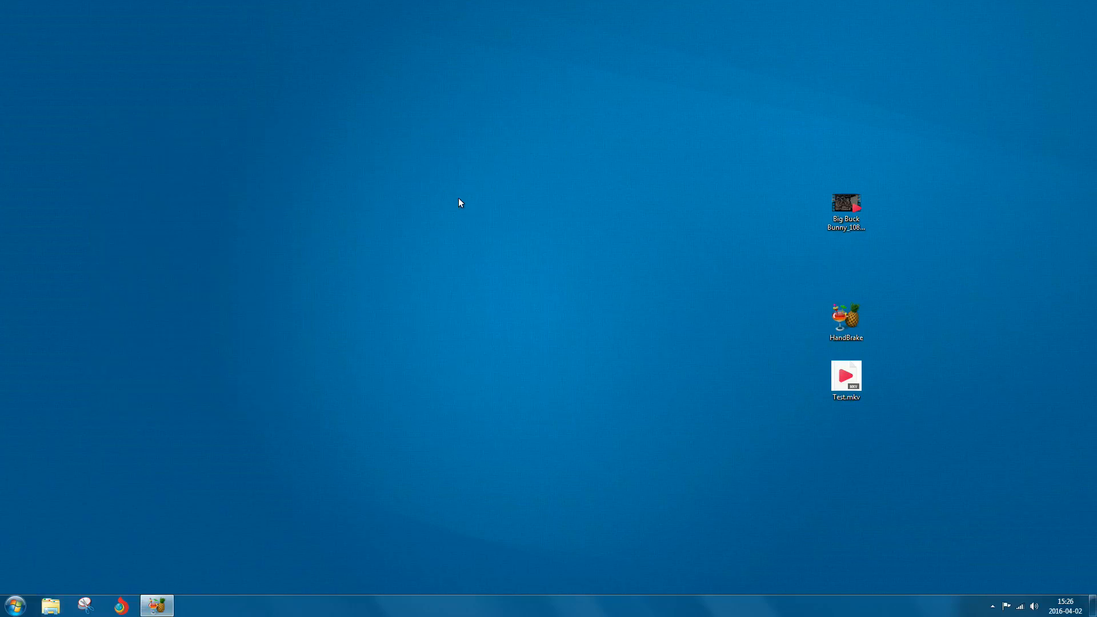
# Move Test.mkv beside the original video and open its Open with menu.
pyautogui.moveTo(835, 376); pyautogui.dragTo(775, 212)
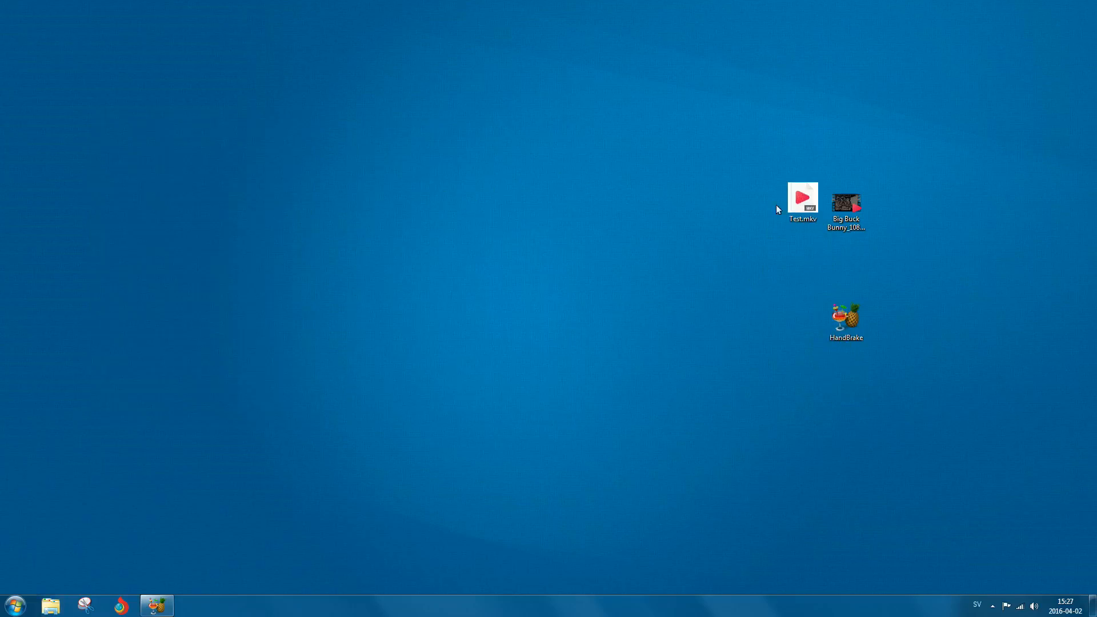
pyautogui.rightClick(795, 197)
pyautogui.click(746, 194)
pyautogui.rightClick(801, 203)
pyautogui.click(800, 200)
pyautogui.rightClick(799, 197)
pyautogui.moveTo(825, 256)
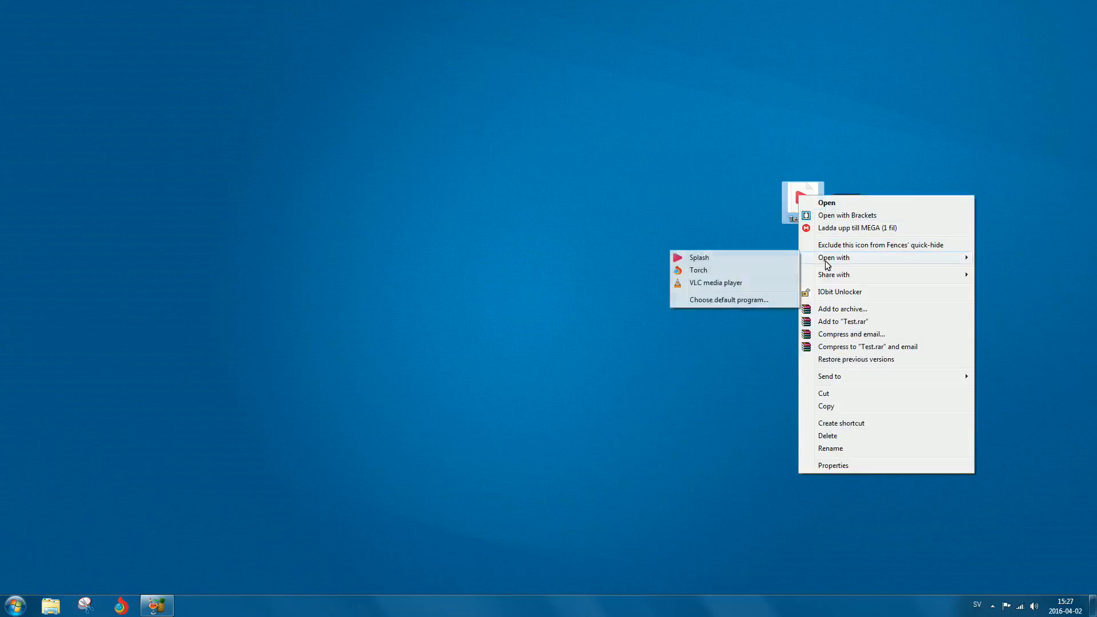